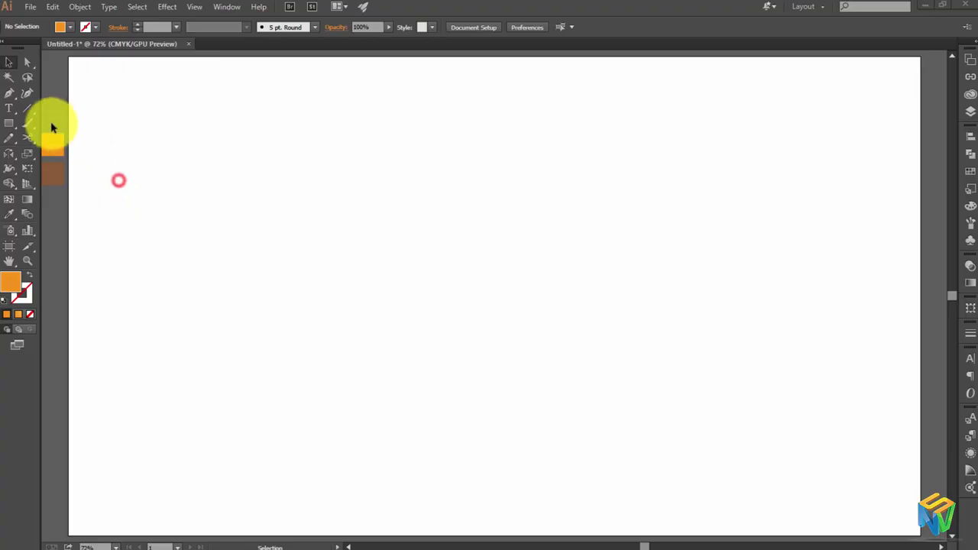
# Type the word DOPE, scale it up large and move it to the artboard centre.
pyautogui.click(16, 113)
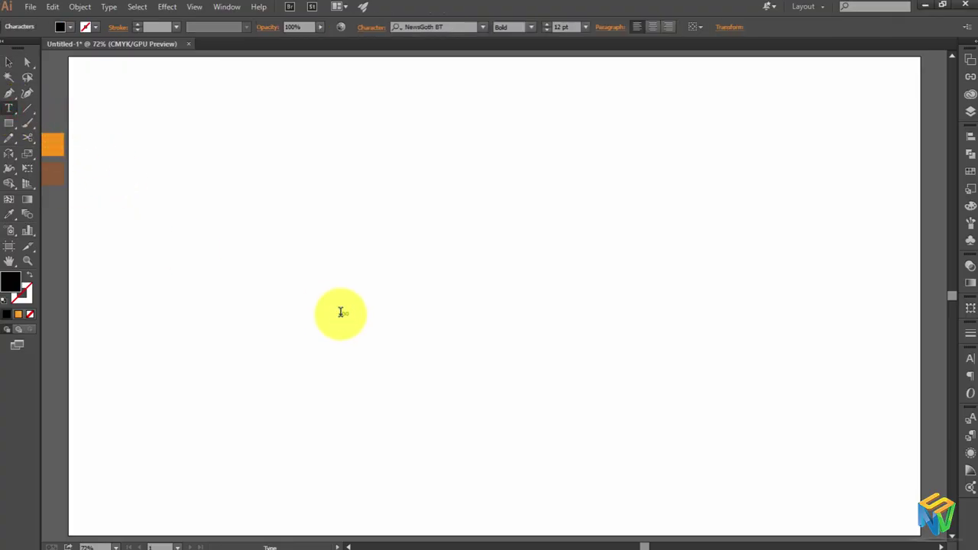
pyautogui.write('DOPE')
pyautogui.click(9, 62)
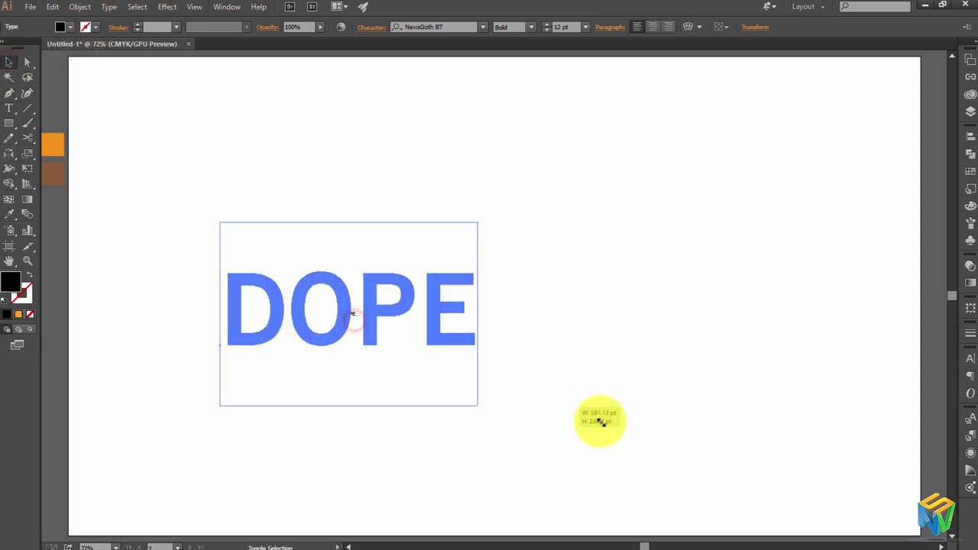
pyautogui.moveTo(362, 327); pyautogui.dragTo(600, 415)
pyautogui.moveTo(386, 350); pyautogui.dragTo(458, 356)
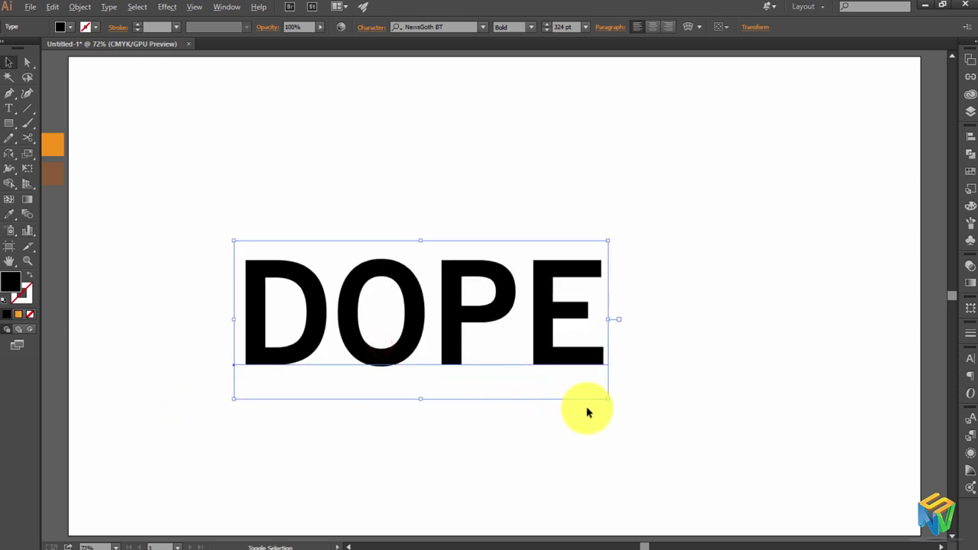
pyautogui.moveTo(610, 403); pyautogui.dragTo(645, 419)
# Colour DOPE orange by eyedropping the orange swatch.
pyautogui.press('i')
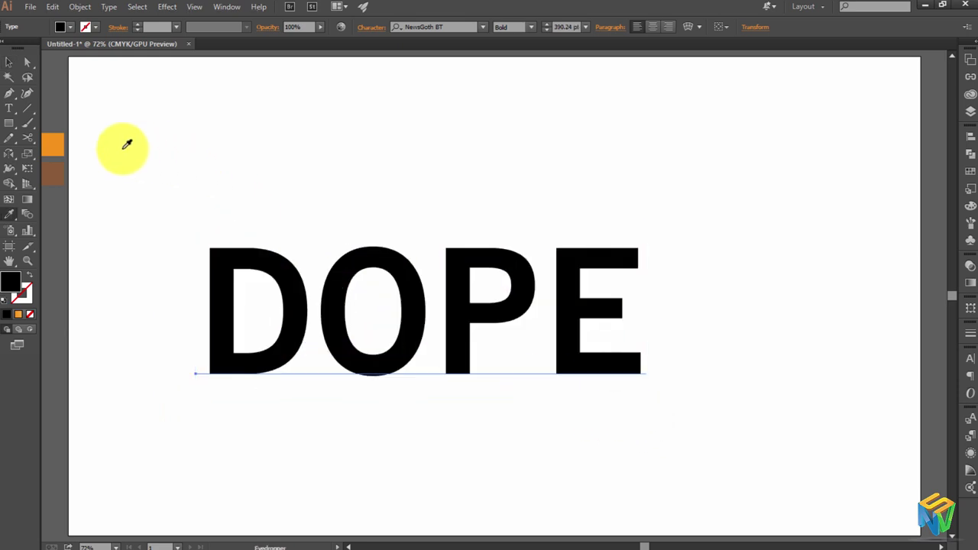
pyautogui.click(51, 147)
pyautogui.click(9, 62)
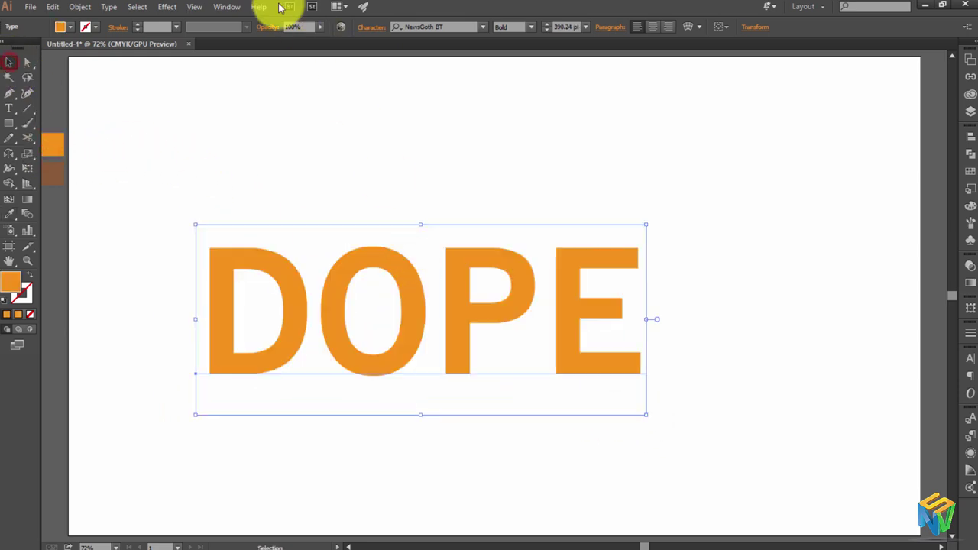
pyautogui.click(157, 7)
# Apply a 3D Rotate effect to DOPE at X 46°, Y -32° and Z 26°.
pyautogui.click(389, 110)
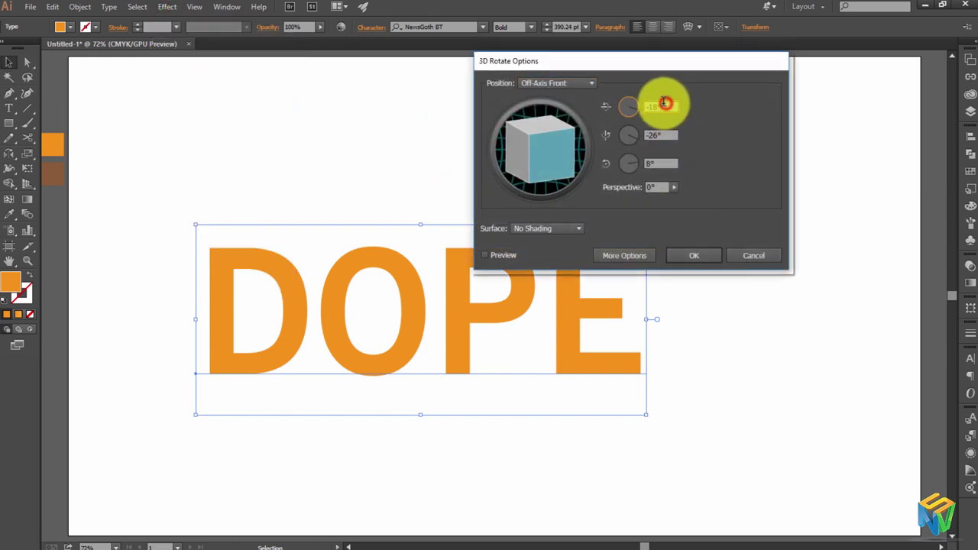
pyautogui.click(663, 105)
pyautogui.write('46')
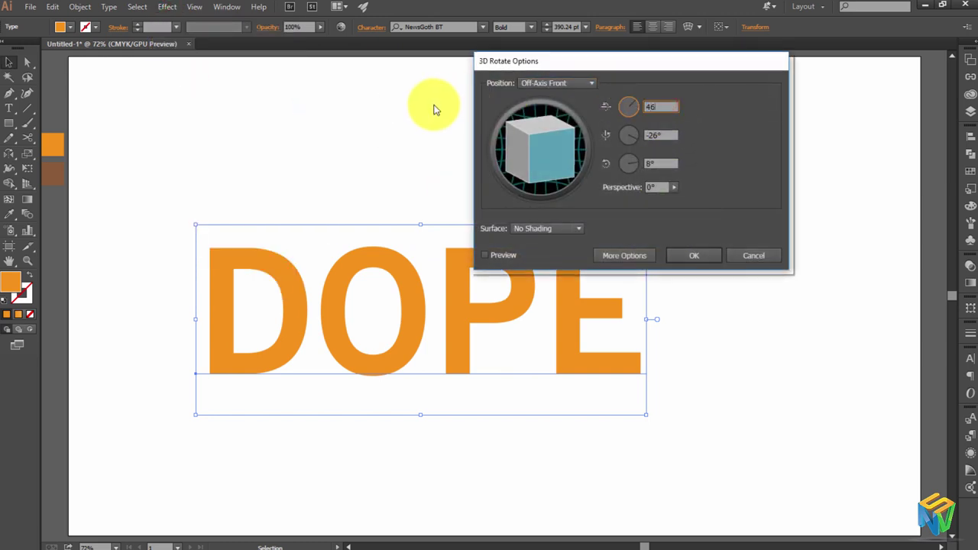
pyautogui.click(660, 136)
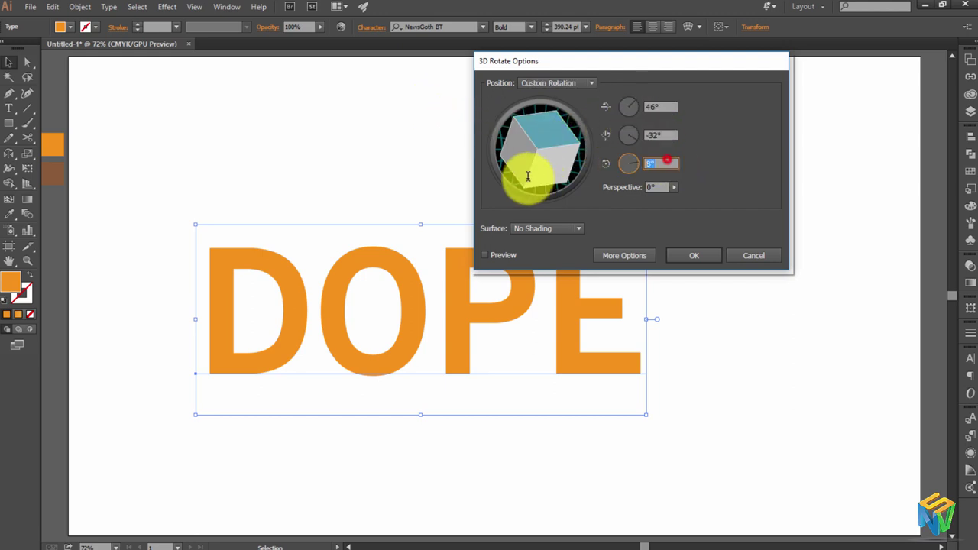
pyautogui.click(669, 160)
pyautogui.write('26')
pyautogui.click(697, 258)
# Expand the 3D DOPE's appearance into a group of flat shapes.
pyautogui.rightClick(426, 309)
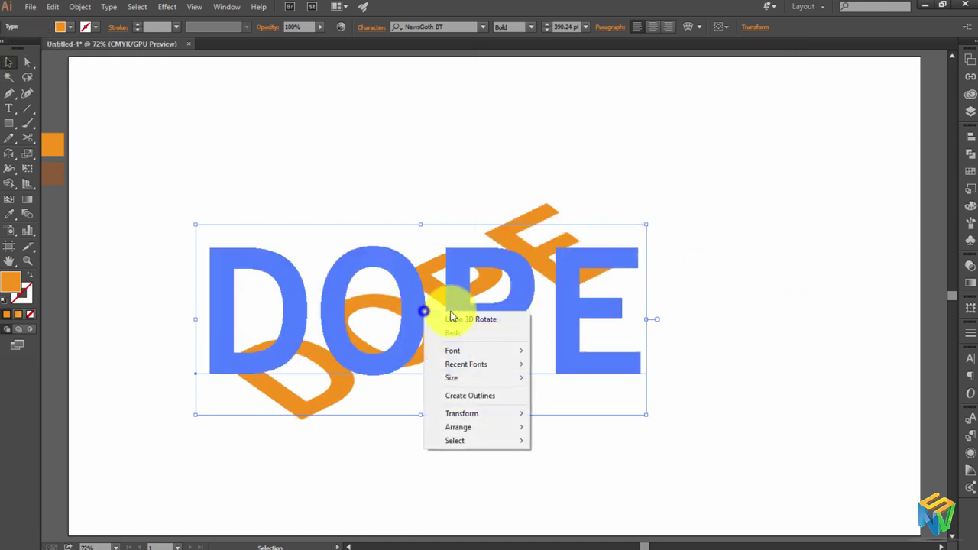
pyautogui.click(378, 175)
pyautogui.click(454, 279)
pyautogui.click(79, 7)
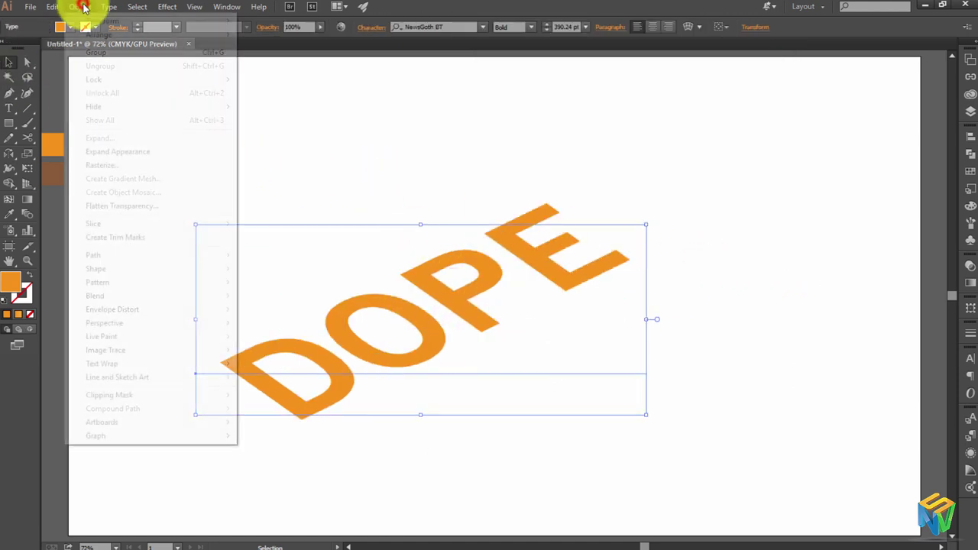
pyautogui.click(127, 158)
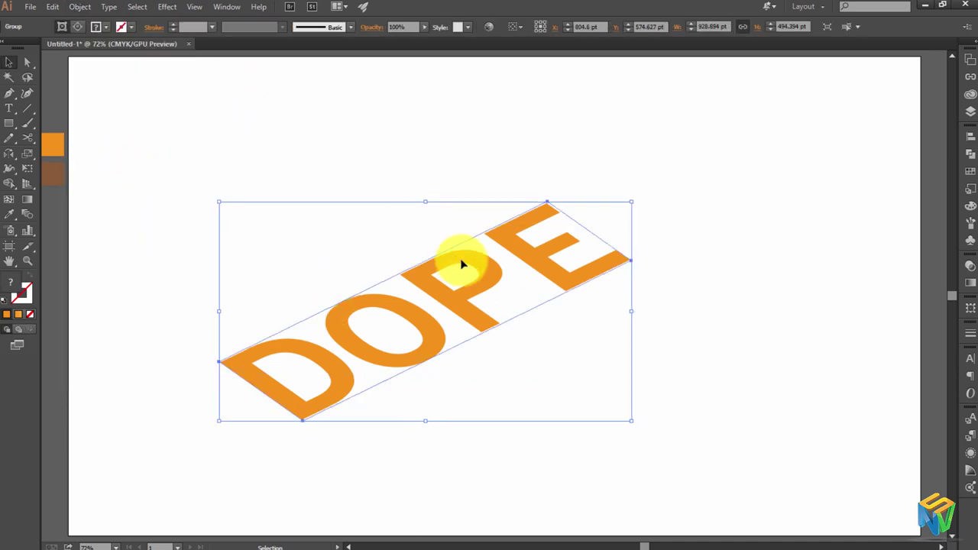
pyautogui.hotkey('ctrl', 'z')
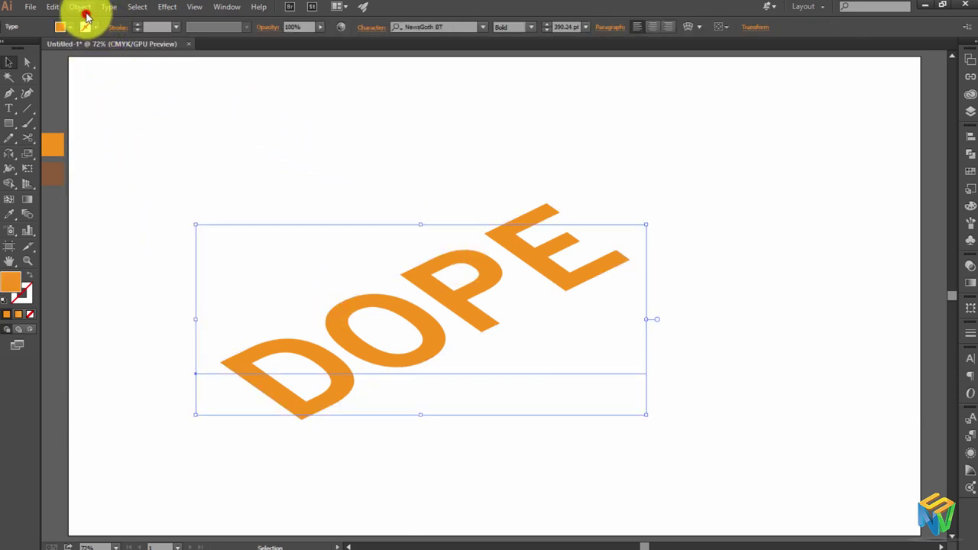
pyautogui.click(85, 9)
pyautogui.click(120, 152)
# Ungroup the expanded artwork and release its clipping mask.
pyautogui.rightClick(472, 317)
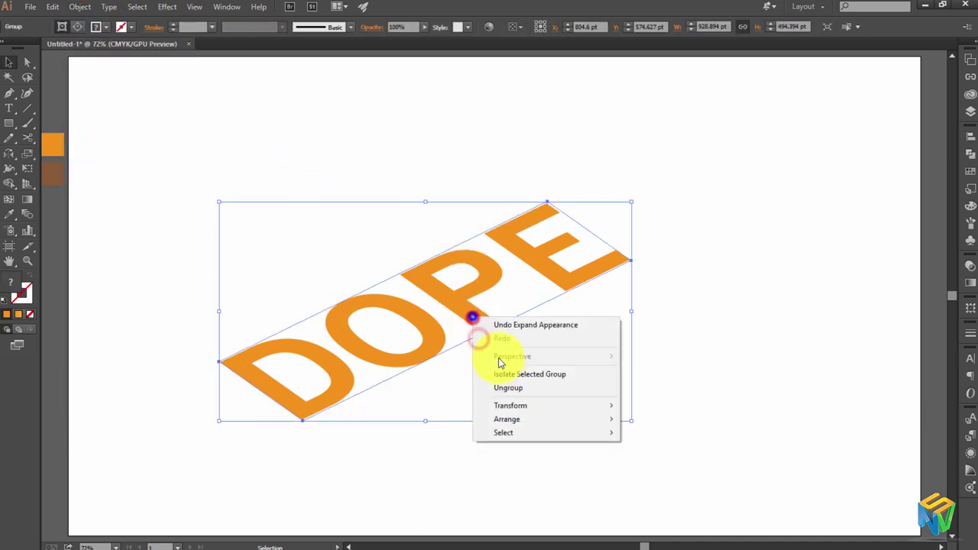
pyautogui.click(510, 388)
pyautogui.click(703, 280)
pyautogui.click(501, 264)
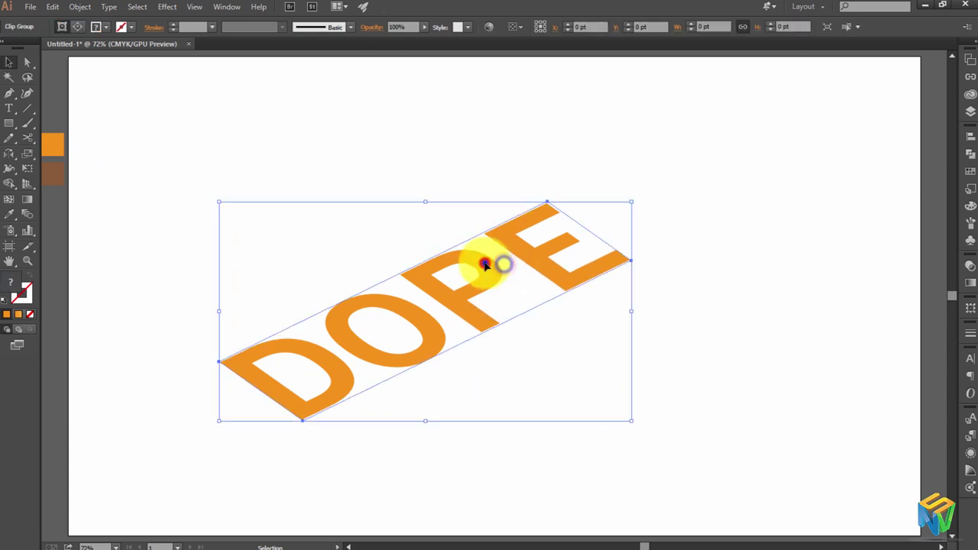
pyautogui.rightClick(486, 265)
pyautogui.click(535, 334)
# Ungroup the DOPE letters into separate shapes and check them at full view.
pyautogui.click(686, 299)
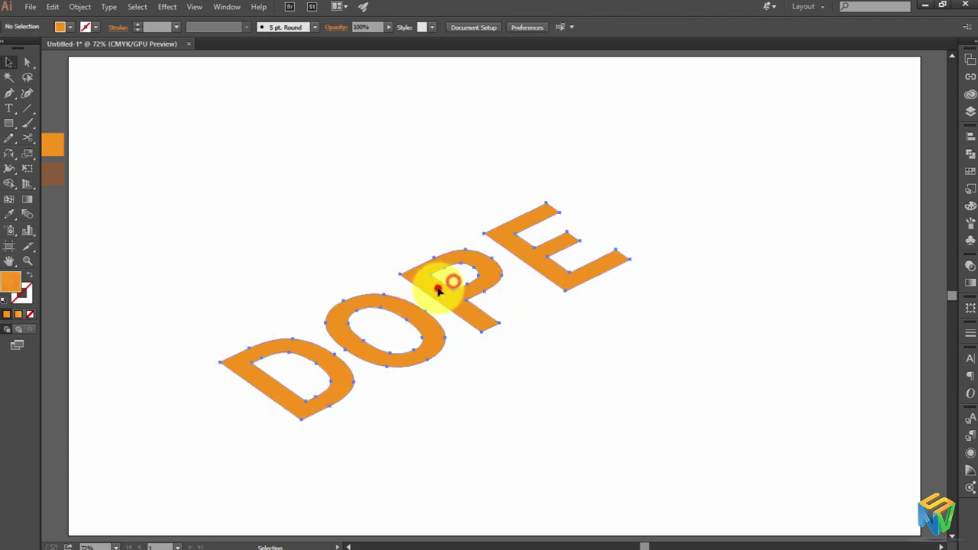
pyautogui.click(439, 287)
pyautogui.rightClick(515, 280)
pyautogui.rightClick(559, 267)
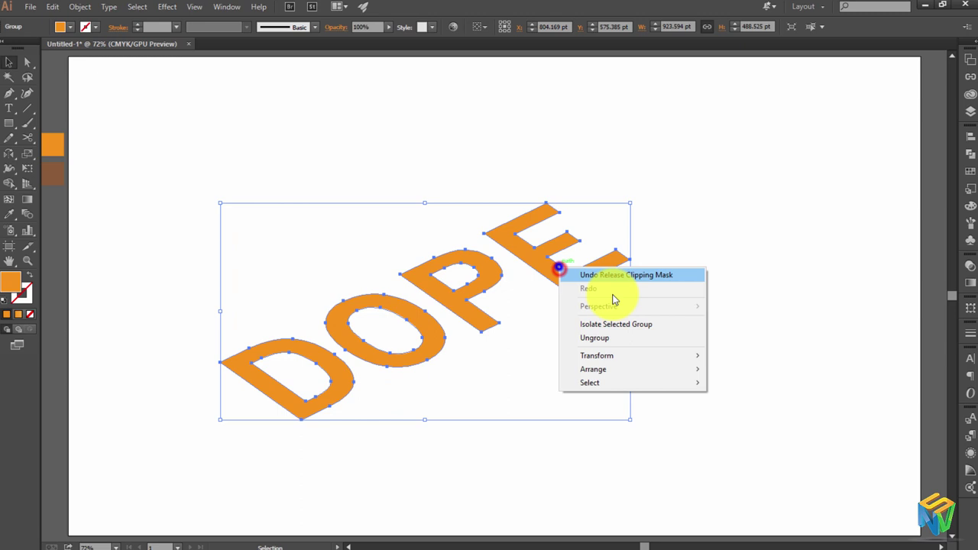
pyautogui.click(612, 341)
pyautogui.click(759, 211)
pyautogui.hotkey('ctrl', '+')
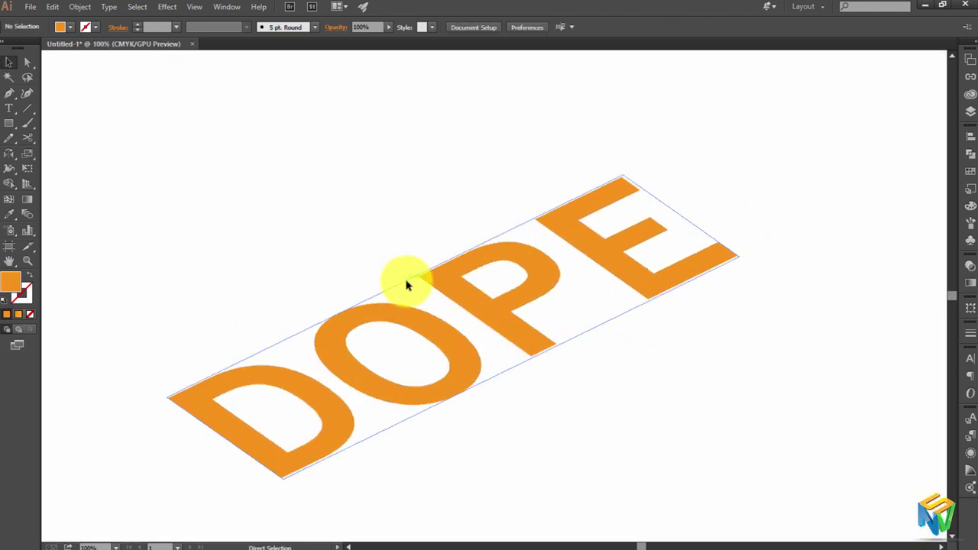
pyautogui.hotkey('ctrl', '+')
pyautogui.moveTo(408, 274); pyautogui.dragTo(511, 87)
pyautogui.hotkey('ctrl', '0')
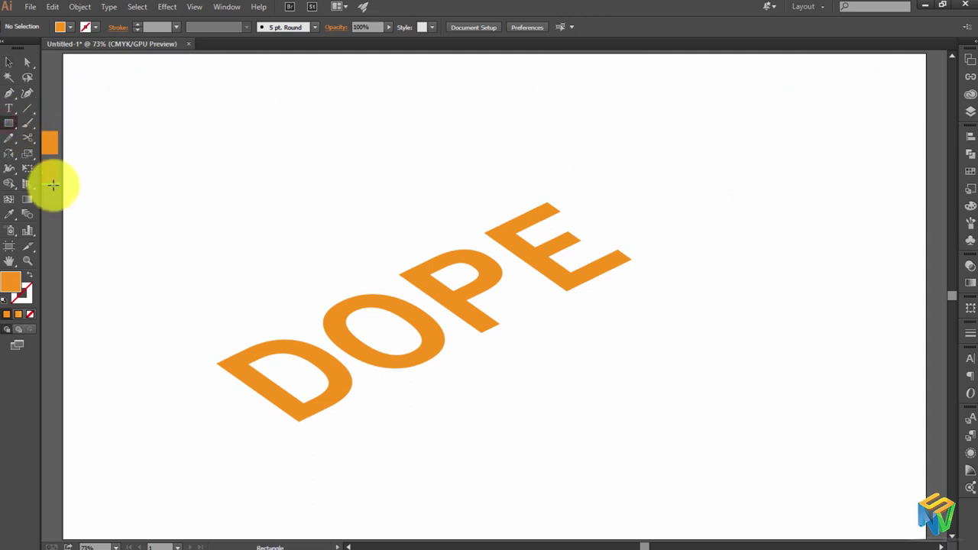
# Draw a brown-filled rectangle over the D's left corner.
pyautogui.press('m')
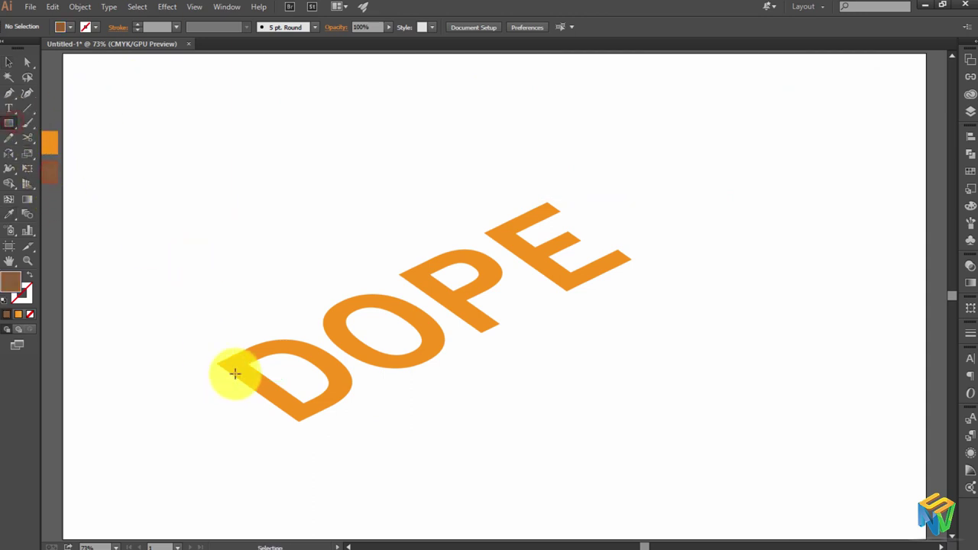
pyautogui.hotkey('ctrl', '+')
pyautogui.hotkey('ctrl', '+')
pyautogui.hotkey('ctrl', '+')
pyautogui.moveTo(235, 373); pyautogui.dragTo(731, 59)
pyautogui.moveTo(429, 158)
pyautogui.mouseDown()
pyautogui.moveTo(544, 99)
pyautogui.moveTo(716, 101)
pyautogui.mouseUp()
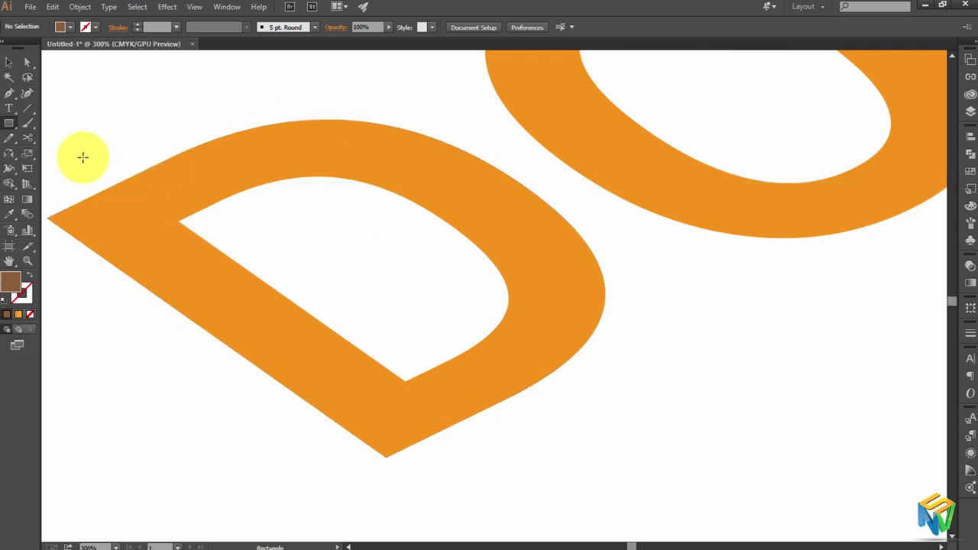
pyautogui.moveTo(179, 117)
pyautogui.mouseDown()
pyautogui.moveTo(210, 406)
pyautogui.moveTo(407, 513)
pyautogui.mouseUp()
# Set the rectangle to 51% opacity, align its edges to the D's corners, and select it with the D.
pyautogui.hotkey('ctrl', '=')
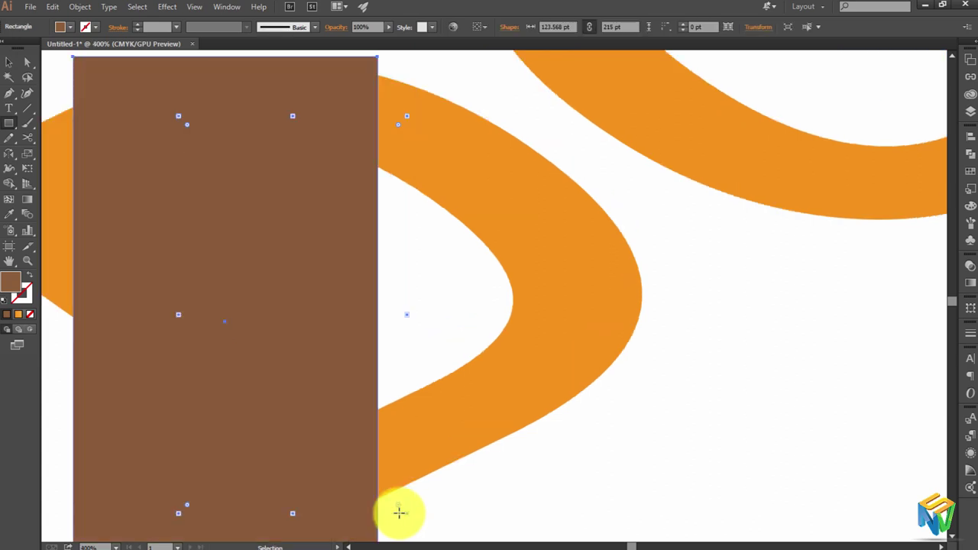
pyautogui.hotkey('ctrl', '=')
pyautogui.click(8, 61)
pyautogui.click(192, 222)
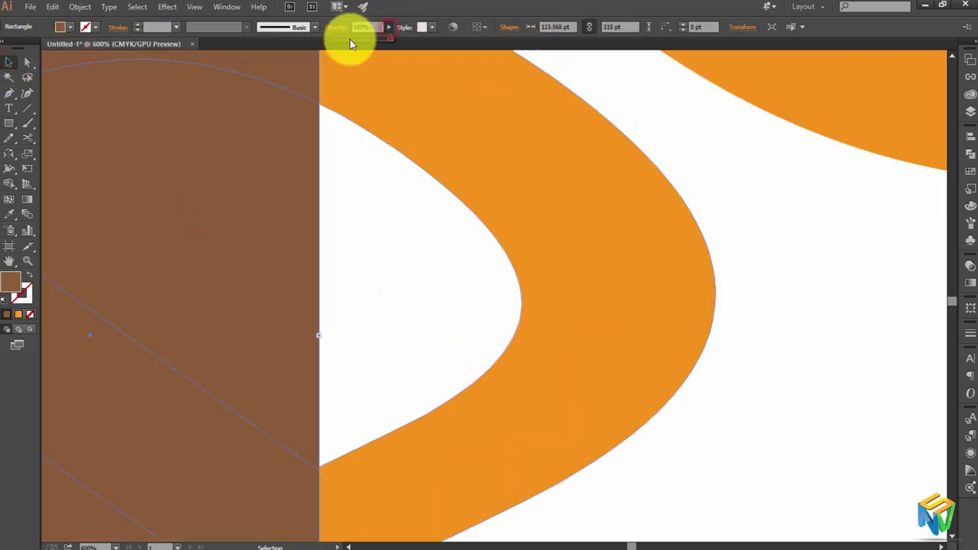
pyautogui.moveTo(350, 42); pyautogui.dragTo(349, 38)
pyautogui.moveTo(336, 283); pyautogui.dragTo(648, 242)
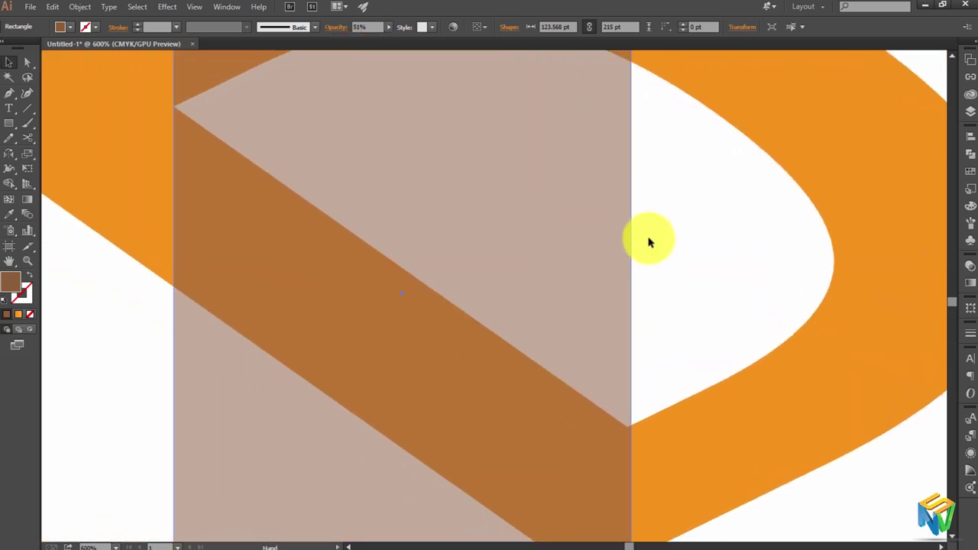
pyautogui.click(374, 221)
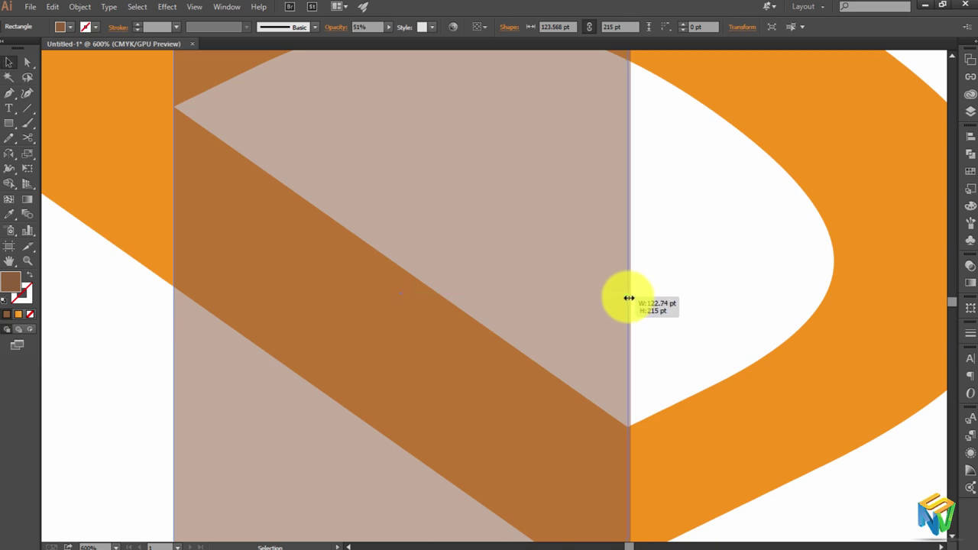
pyautogui.scroll(1, 627, 298)
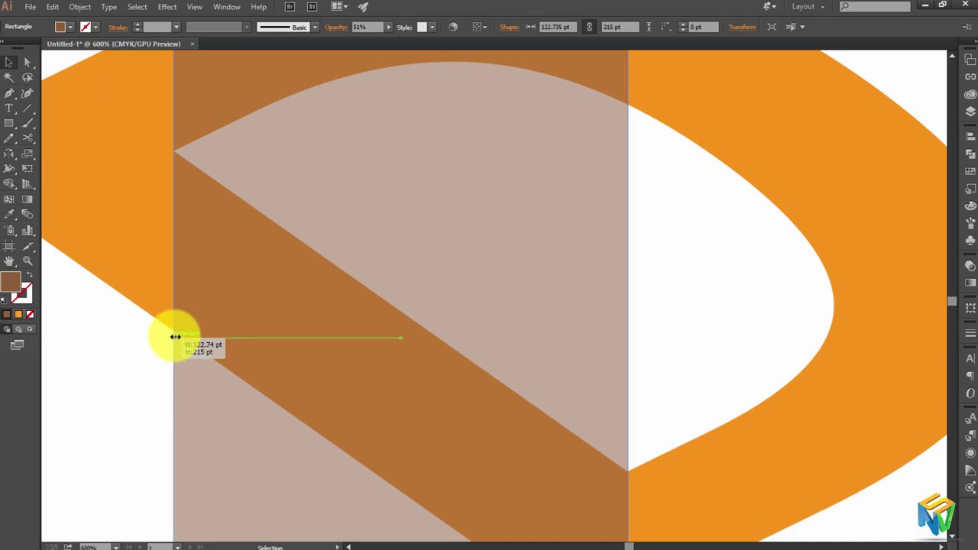
pyautogui.moveTo(175, 337); pyautogui.dragTo(175, 337)
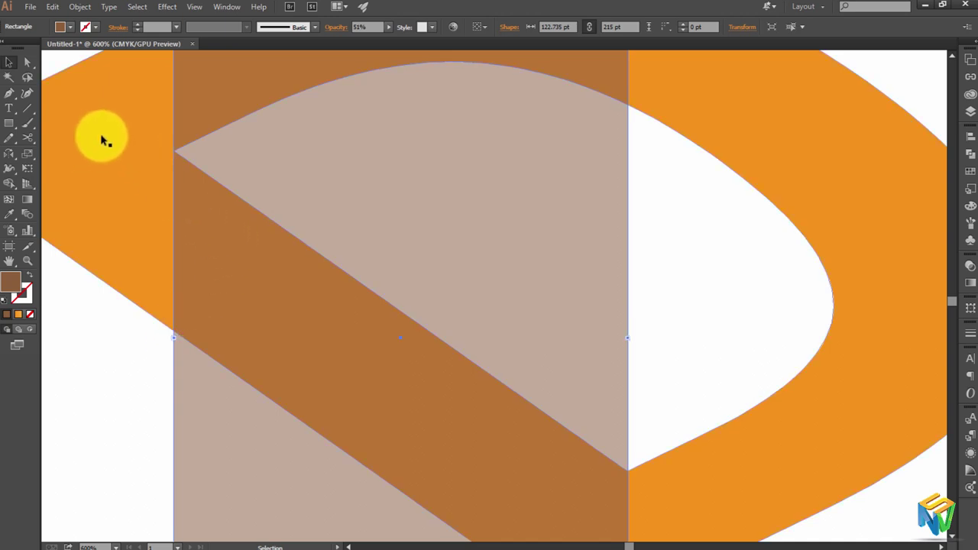
pyautogui.moveTo(130, 359); pyautogui.dragTo(93, 186)
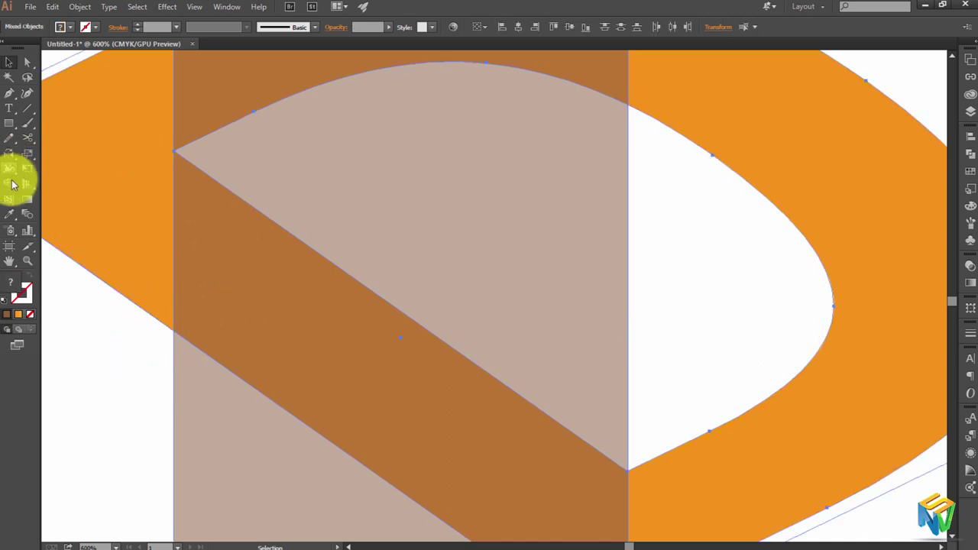
# Use Shape Builder to merge the D's overlap regions, including the corner sliver and area above the curve.
pyautogui.click(10, 184)
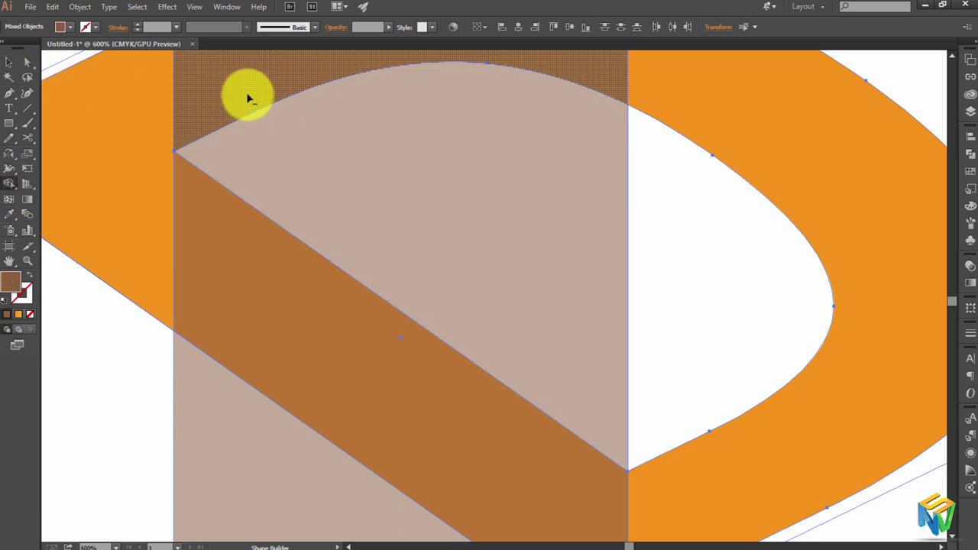
pyautogui.click(314, 153)
pyautogui.moveTo(592, 242); pyautogui.dragTo(798, 231)
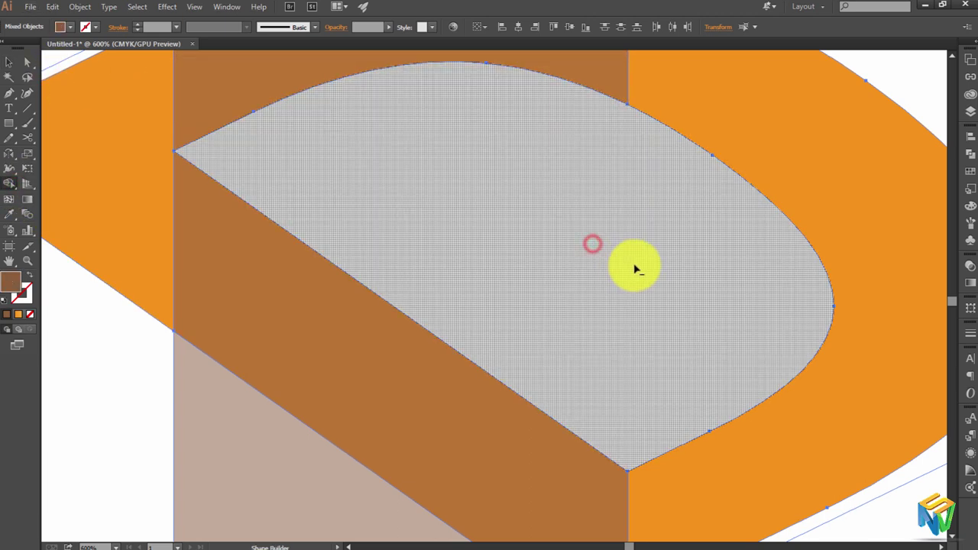
pyautogui.scroll(-1, 520, 242)
pyautogui.scroll(-3, 520, 241)
pyautogui.moveTo(341, 471); pyautogui.dragTo(746, 467)
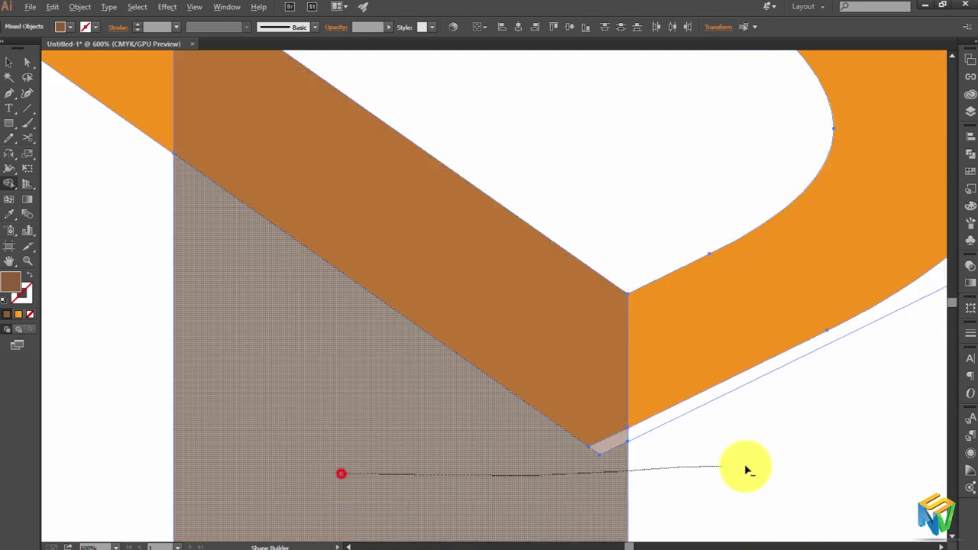
pyautogui.click(621, 446)
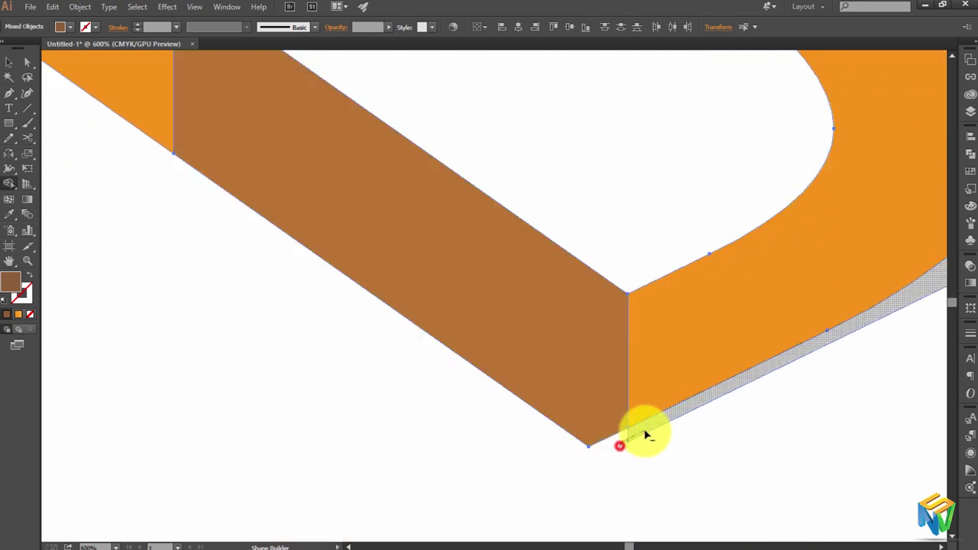
pyautogui.scroll(2, 657, 444)
pyautogui.scroll(3, 657, 444)
pyautogui.scroll(4, 650, 440)
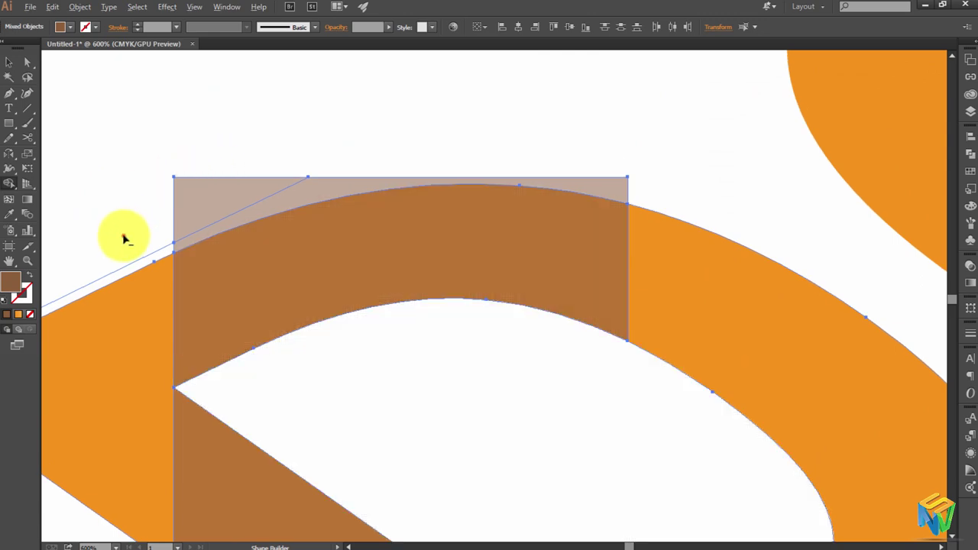
pyautogui.moveTo(125, 234)
pyautogui.mouseDown()
pyautogui.moveTo(234, 221)
pyautogui.moveTo(343, 190)
pyautogui.moveTo(300, 184)
pyautogui.moveTo(211, 203)
pyautogui.mouseUp()
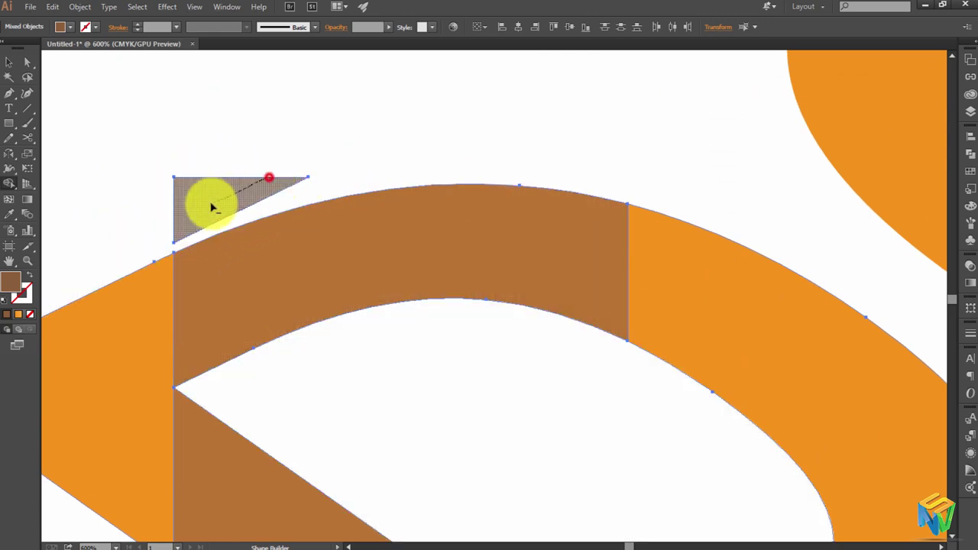
pyautogui.scroll(-2, 247, 203)
pyautogui.scroll(-2, 243, 207)
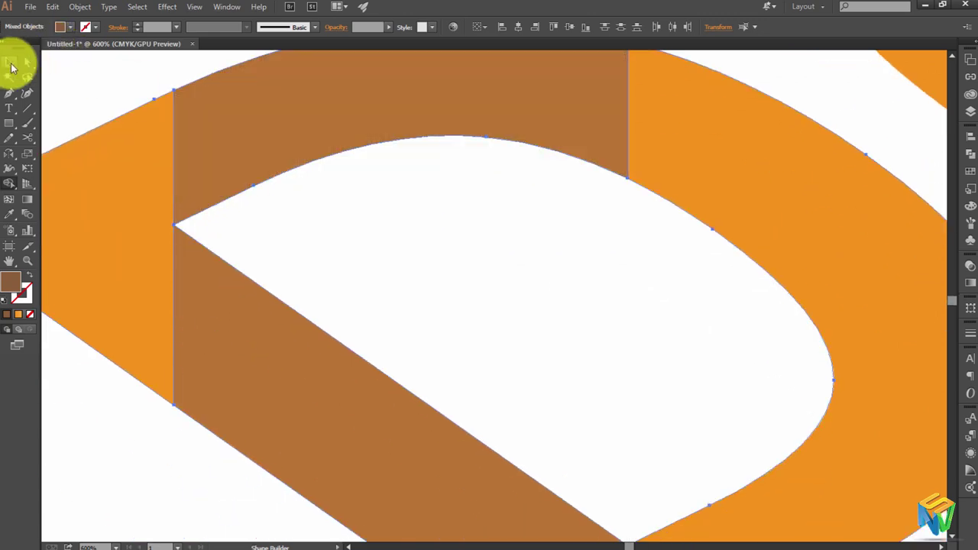
# Delete the extra brown top piece, leaving a single side face on the D.
pyautogui.click(196, 102)
pyautogui.press('Delete')
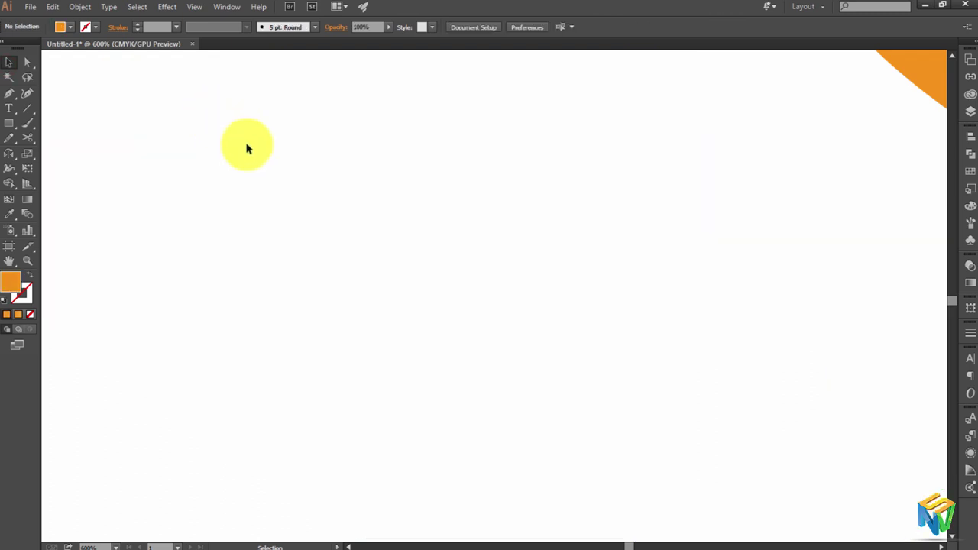
pyautogui.hotkey('ctrl', 'z')
pyautogui.click(264, 152)
pyautogui.click(323, 199)
pyautogui.click(282, 143)
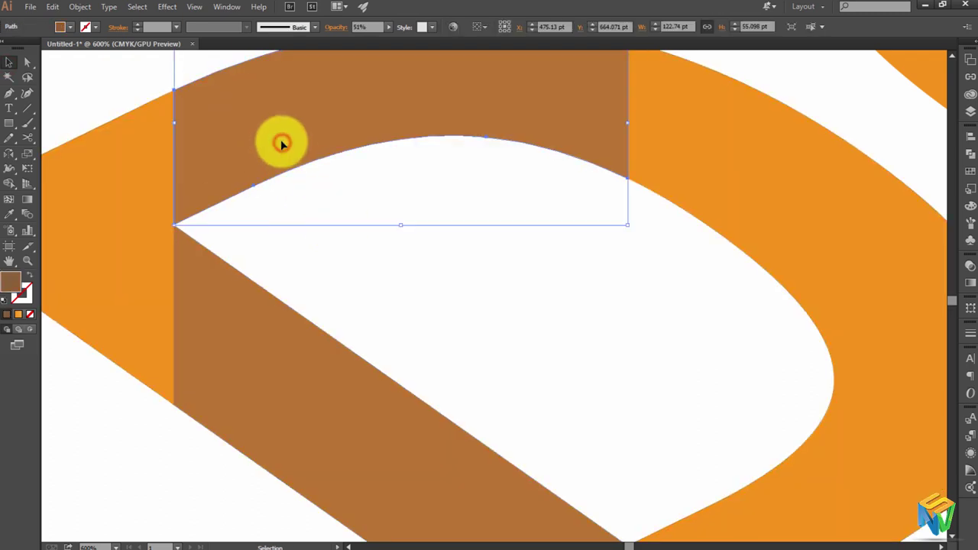
pyautogui.press('Delete')
# Draw a brown rectangle covering the O.
pyautogui.hotkey('ctrl', '0')
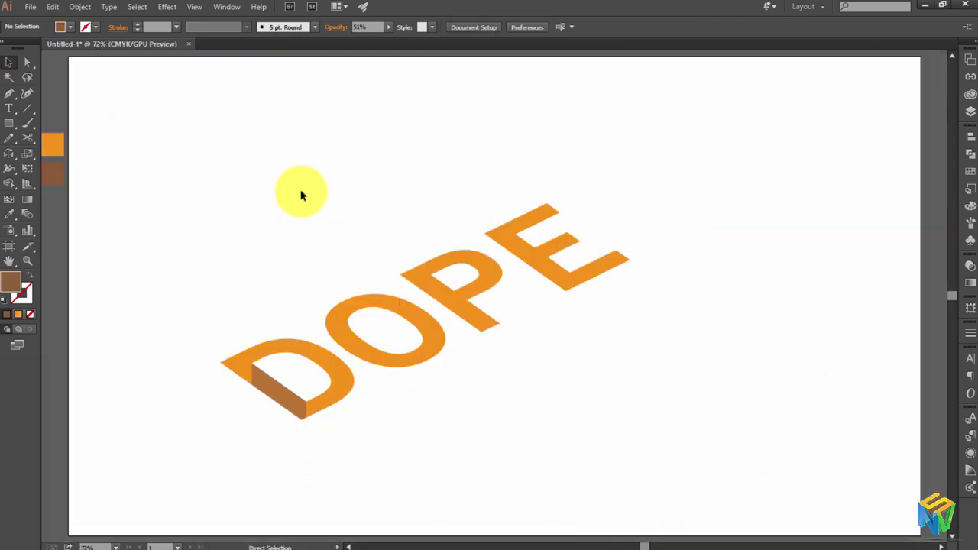
pyautogui.scroll(3, 399, 328)
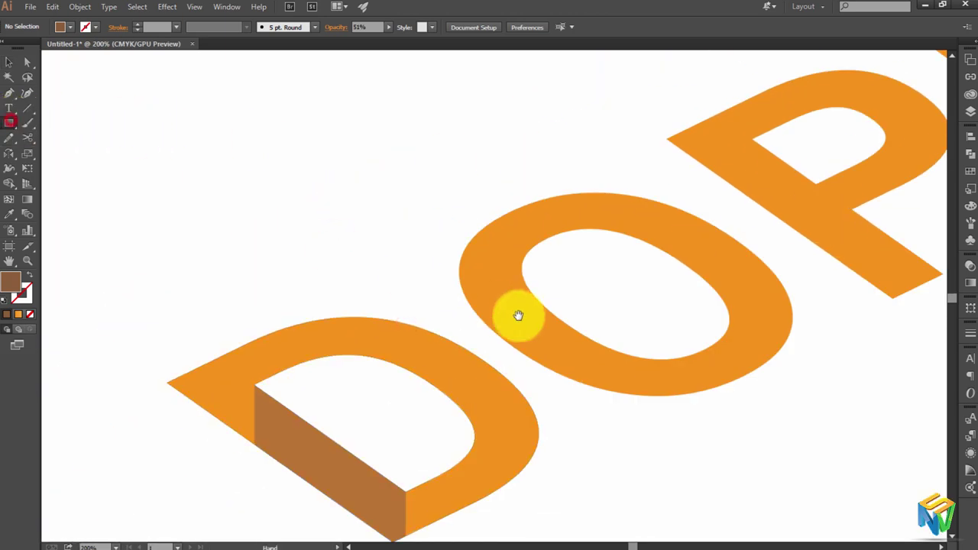
pyautogui.scroll(2, 519, 315)
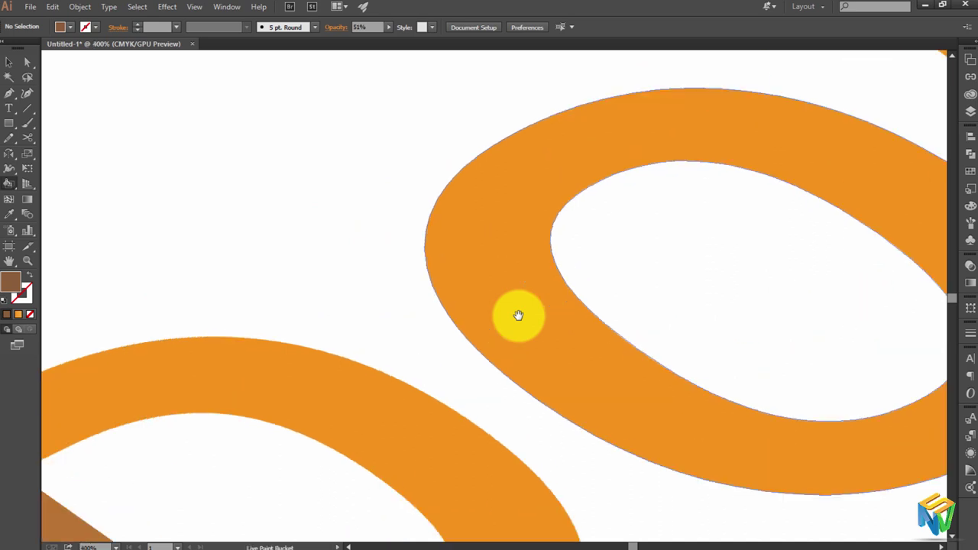
pyautogui.moveTo(517, 317); pyautogui.dragTo(267, 286)
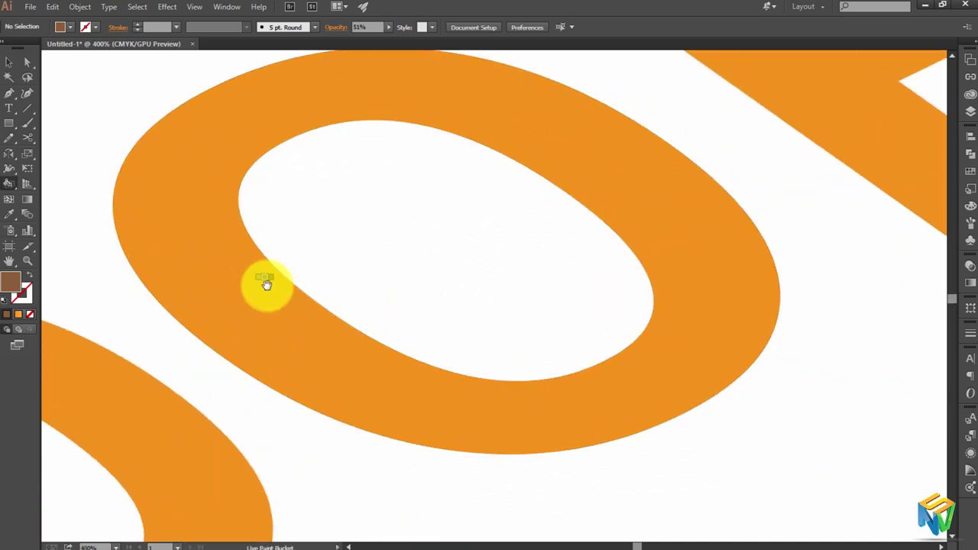
pyautogui.press('m')
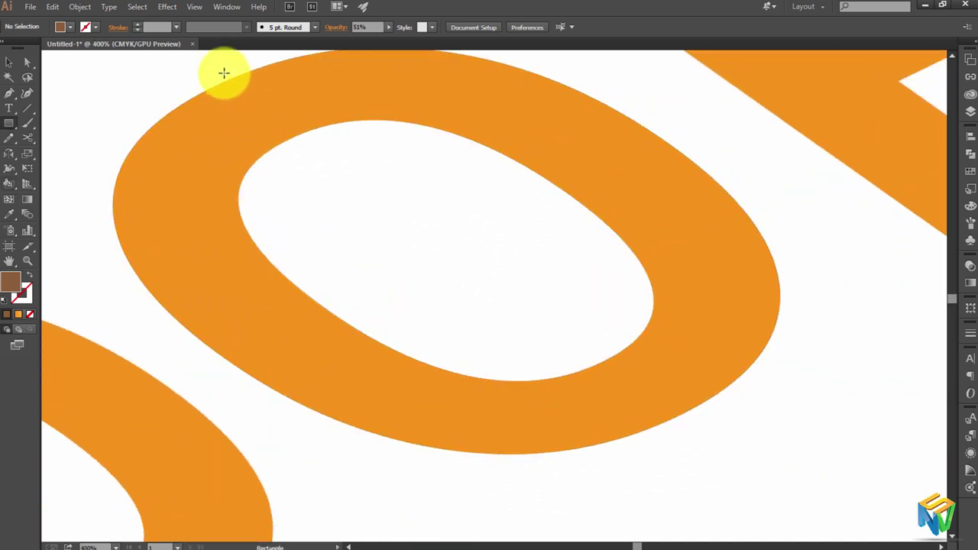
pyautogui.moveTo(224, 73)
pyautogui.mouseDown()
pyautogui.moveTo(328, 321)
pyautogui.moveTo(653, 473)
pyautogui.mouseUp()
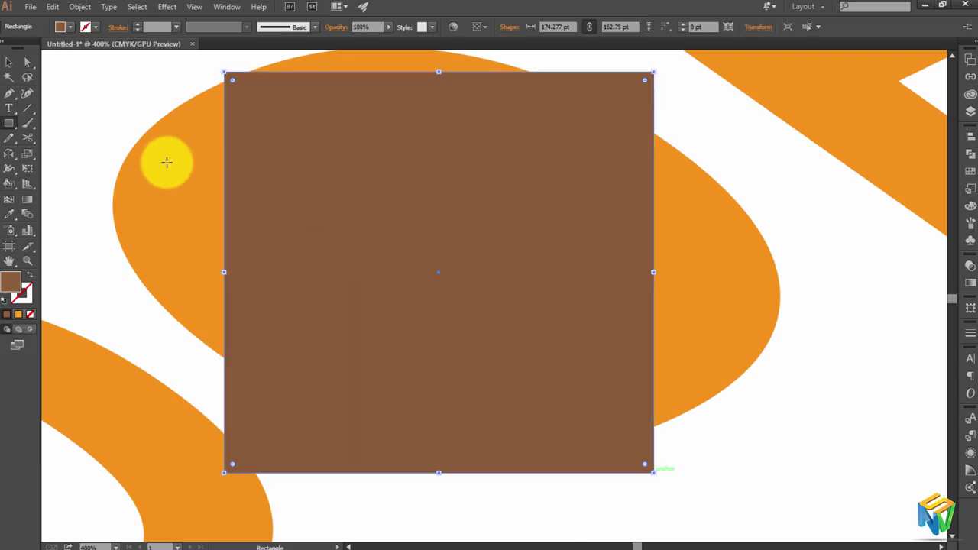
# Narrow the rectangle to 168.406 pt aligned with the O's hole and set 48% opacity.
pyautogui.moveTo(259, 278); pyautogui.dragTo(257, 278)
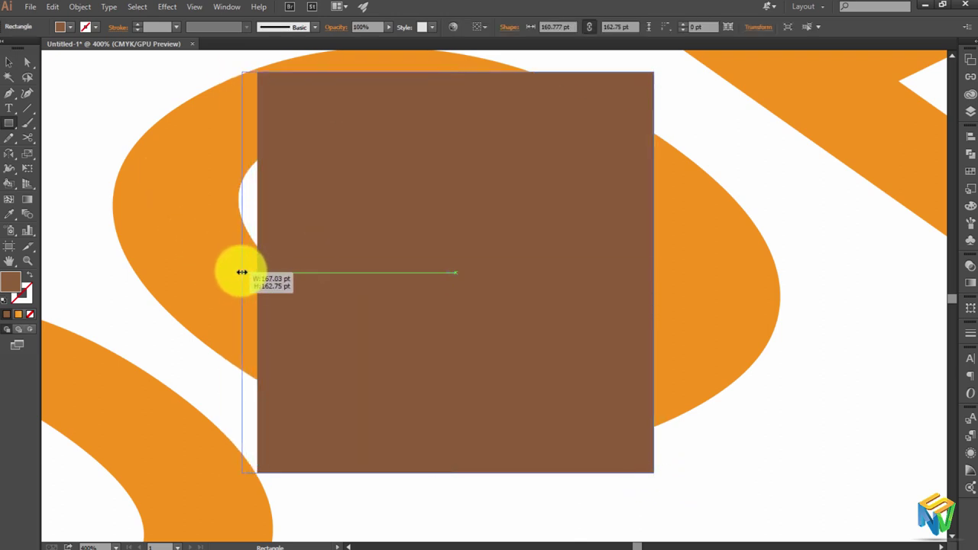
pyautogui.moveTo(242, 259); pyautogui.dragTo(243, 258)
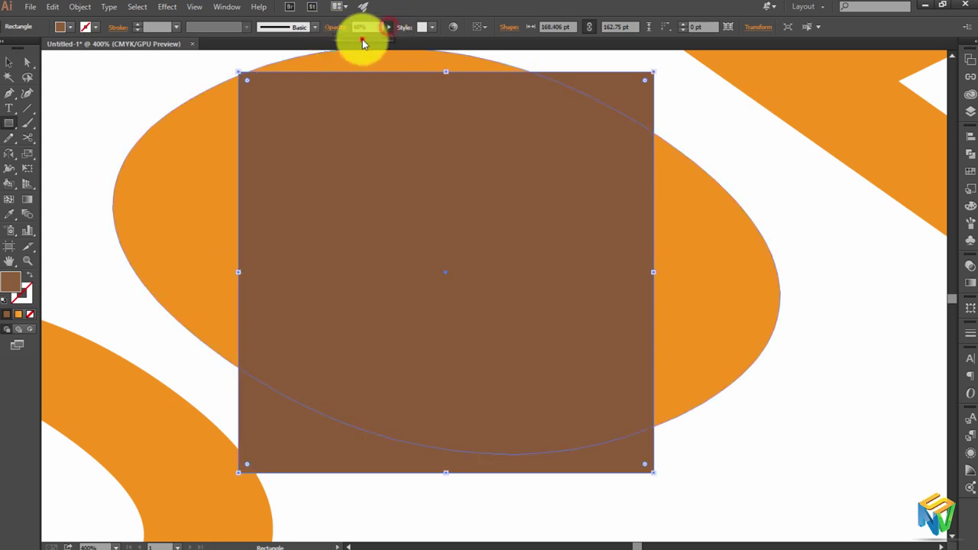
pyautogui.moveTo(364, 44); pyautogui.dragTo(362, 43)
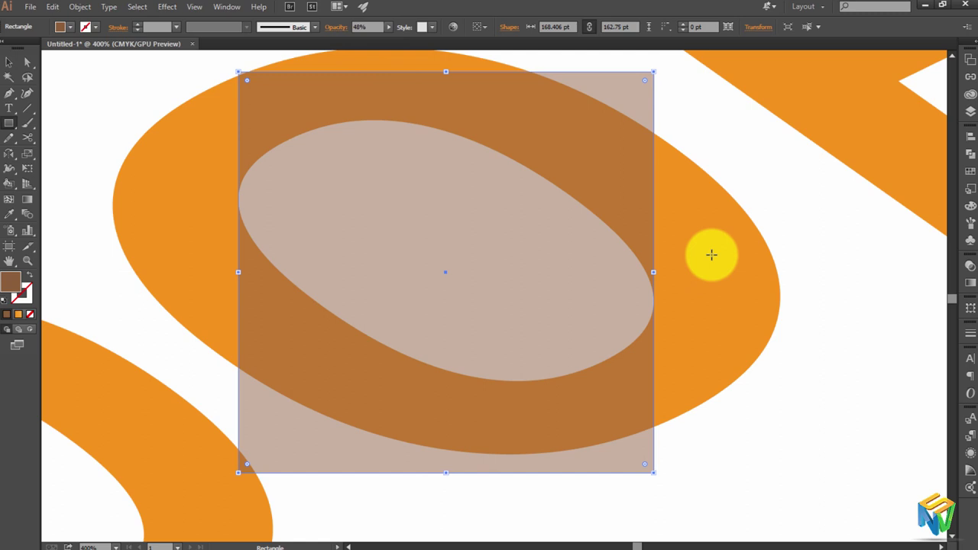
pyautogui.hotkey('ctrl', '=')
pyautogui.moveTo(711, 253); pyautogui.dragTo(655, 247)
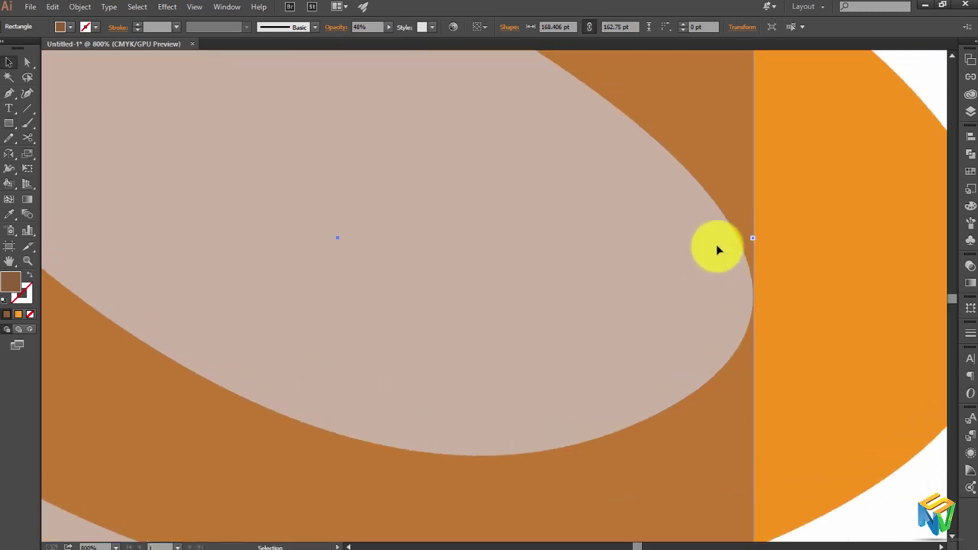
pyautogui.hotkey('ctrl', '0')
# With Shape Builder, merge the O rectangle's top strip and remove the inner ellipse region.
pyautogui.scroll(3, 650, 284)
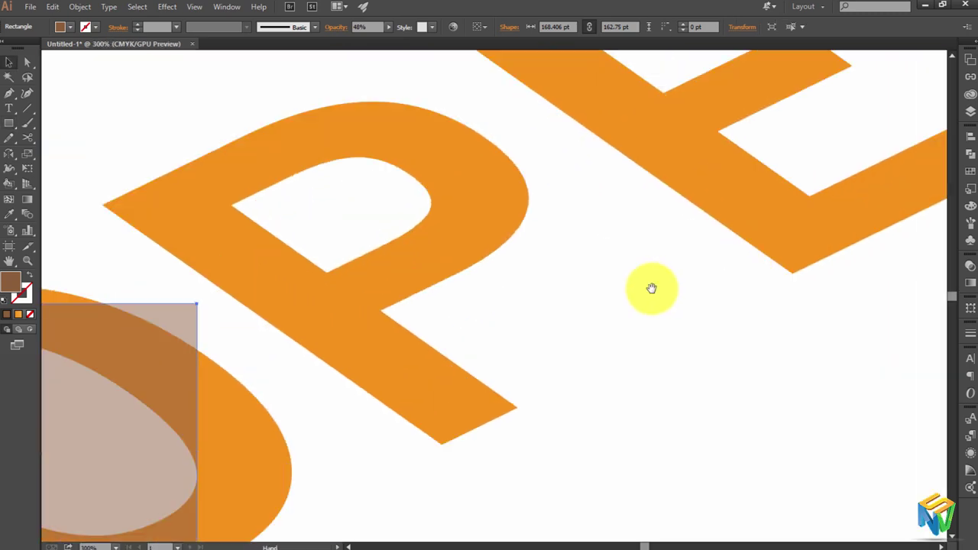
pyautogui.moveTo(623, 286); pyautogui.dragTo(923, 231)
pyautogui.moveTo(240, 168); pyautogui.dragTo(321, 314)
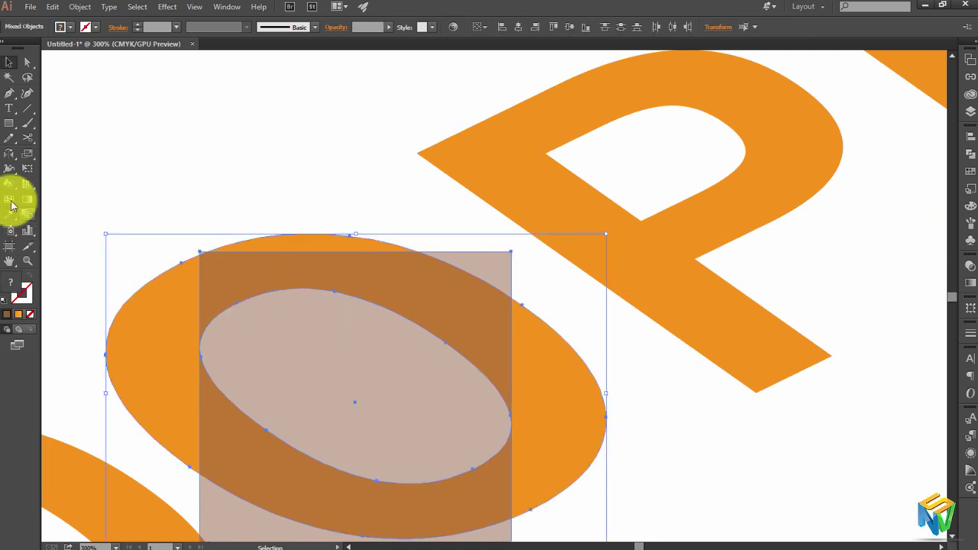
pyautogui.moveTo(11, 179); pyautogui.dragTo(46, 185)
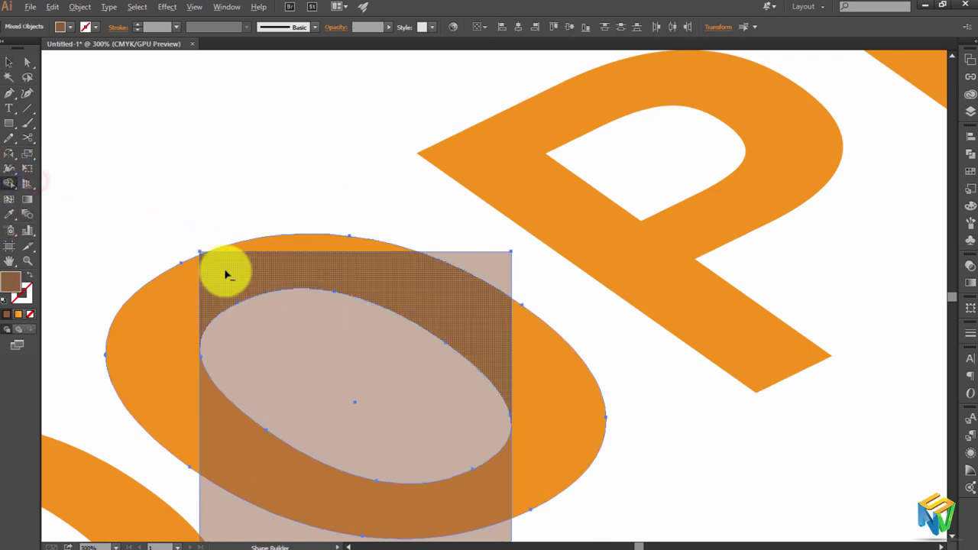
pyautogui.moveTo(226, 273); pyautogui.dragTo(492, 271)
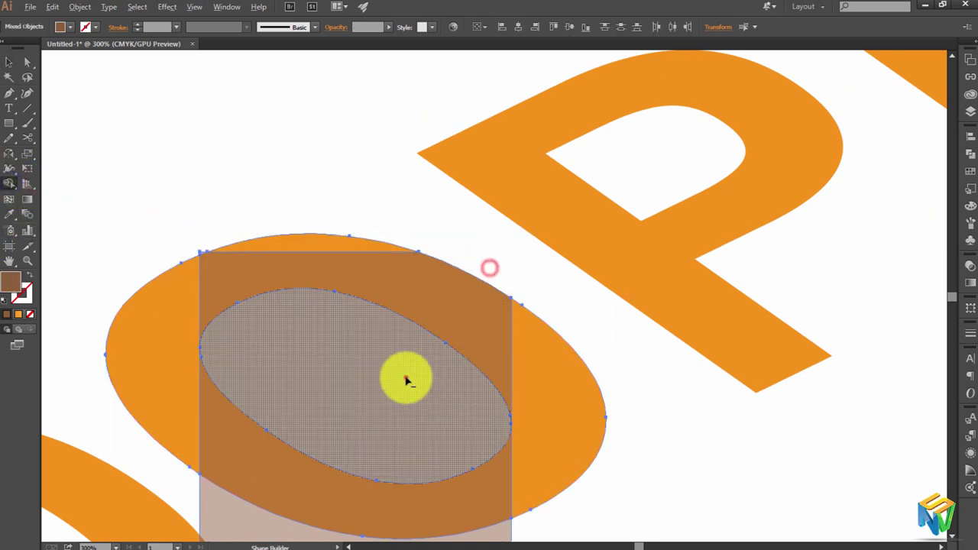
pyautogui.click(406, 378)
pyautogui.scroll(-2, 445, 407)
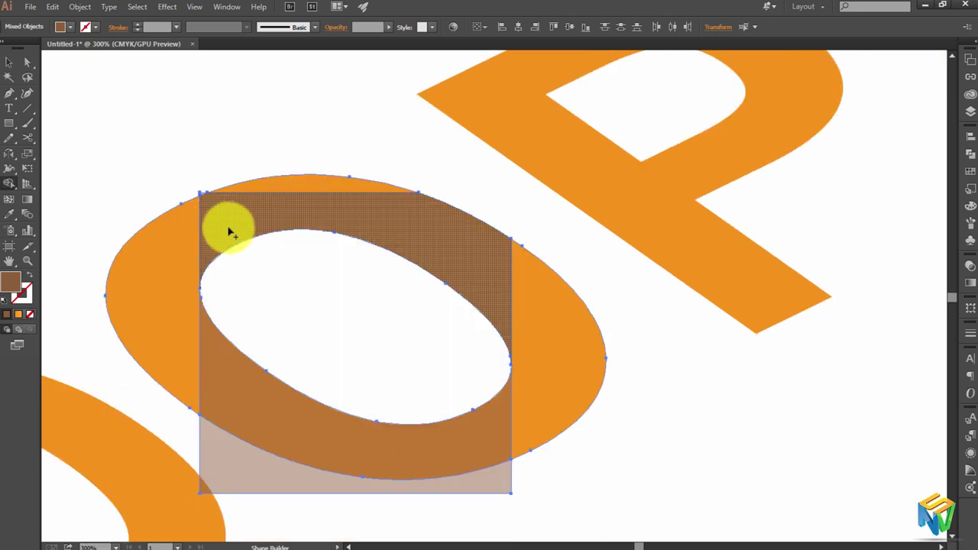
pyautogui.moveTo(228, 229); pyautogui.dragTo(280, 225)
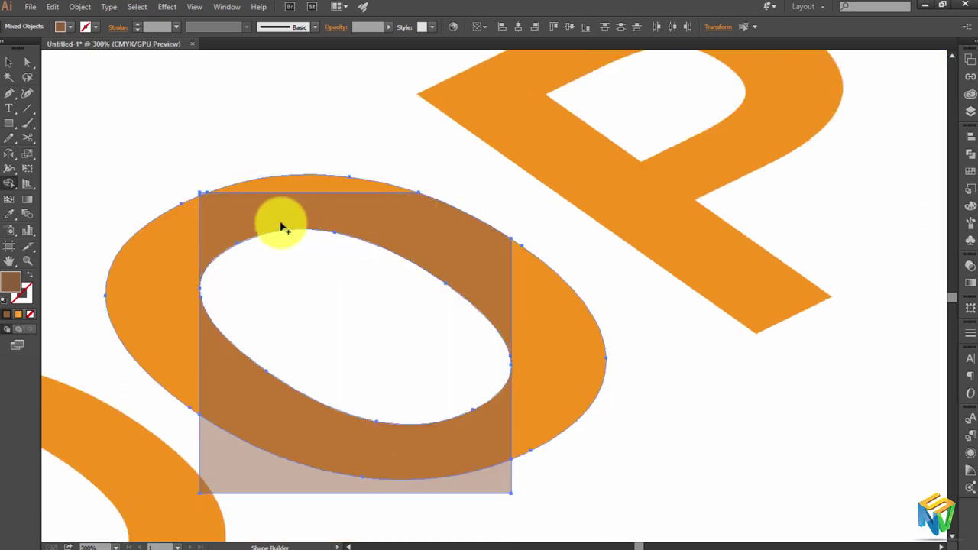
# Delete the brown top strip and the leftover pieces below the O, then deselect.
pyautogui.click(9, 61)
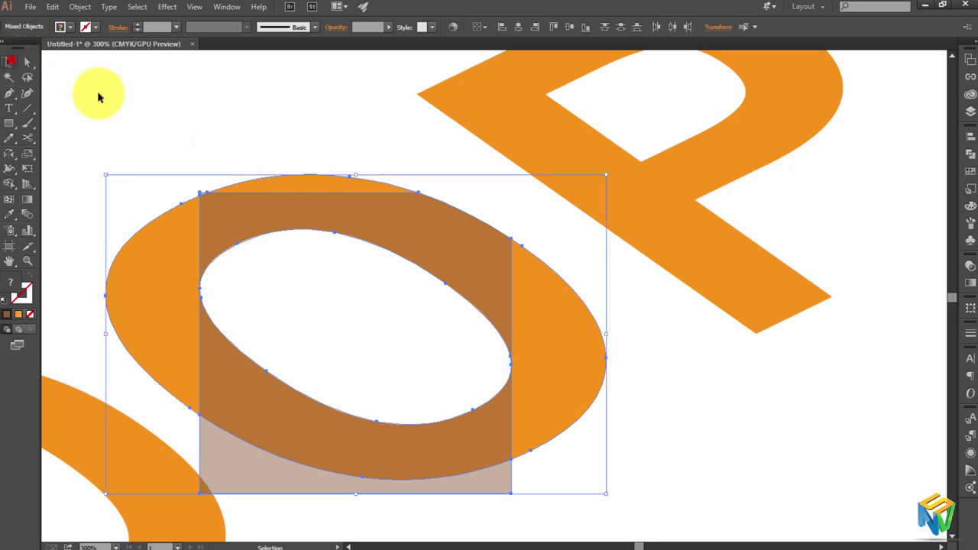
pyautogui.click(225, 123)
pyautogui.click(245, 196)
pyautogui.press('Delete')
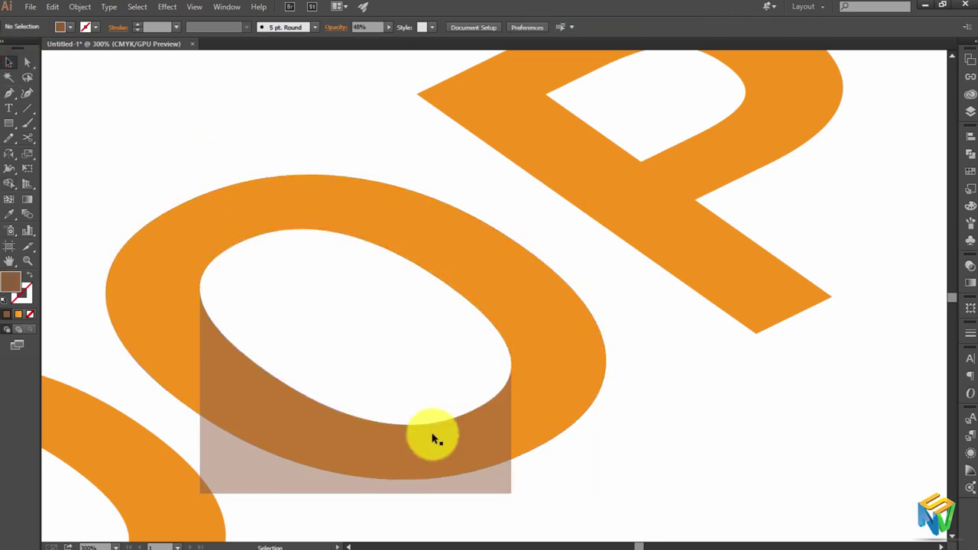
pyautogui.moveTo(179, 133); pyautogui.dragTo(286, 345)
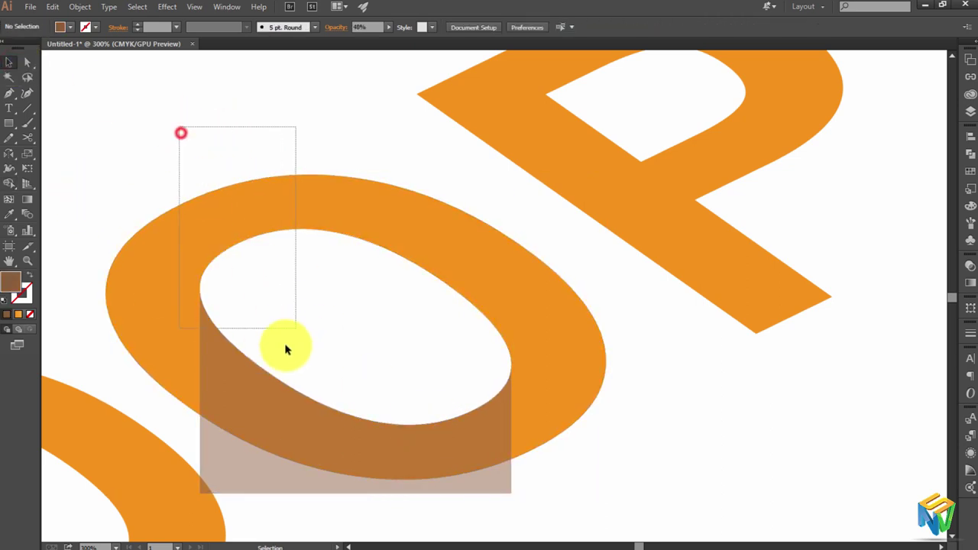
pyautogui.click(14, 192)
pyautogui.keyDown('alt'); pyautogui.click(299, 420); pyautogui.keyUp('alt')
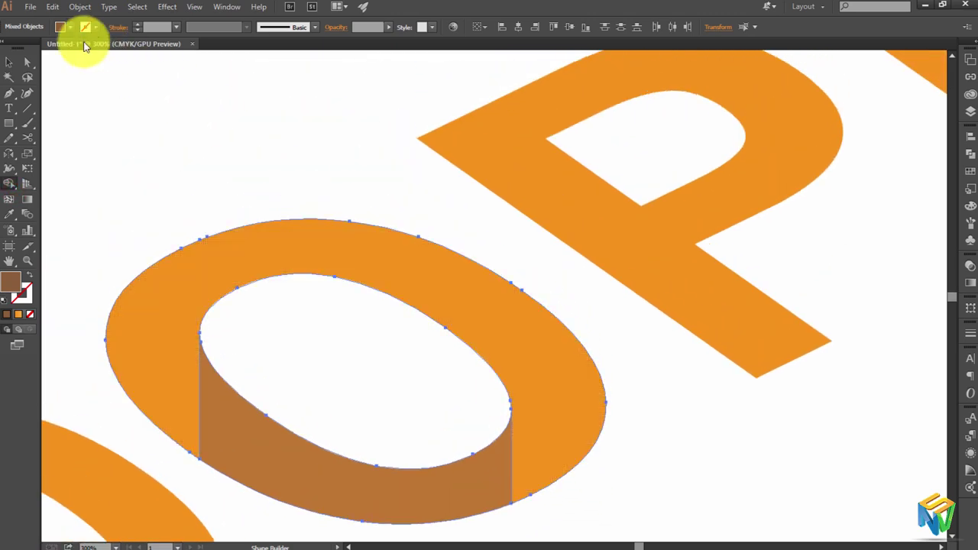
pyautogui.click(9, 62)
pyautogui.click(200, 114)
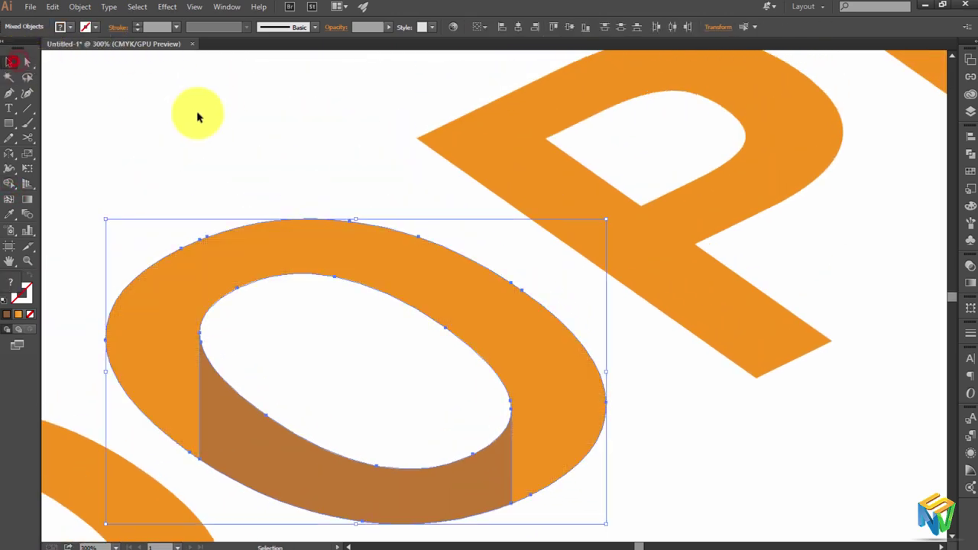
# Draw a rectangle down from the P's inner corner and eyedrop the translucent brown face colour.
pyautogui.moveTo(530, 295); pyautogui.dragTo(344, 348)
pyautogui.click(10, 123)
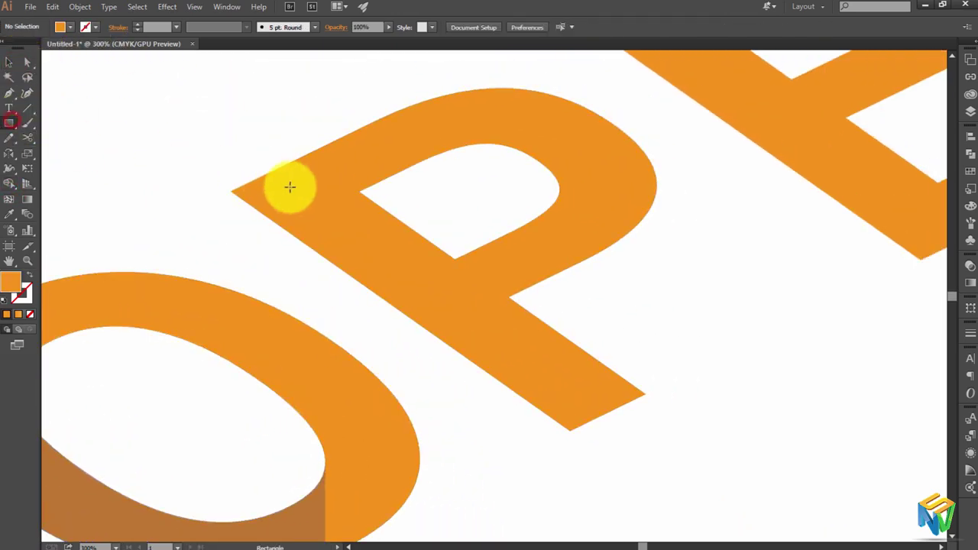
pyautogui.moveTo(360, 191); pyautogui.dragTo(453, 359)
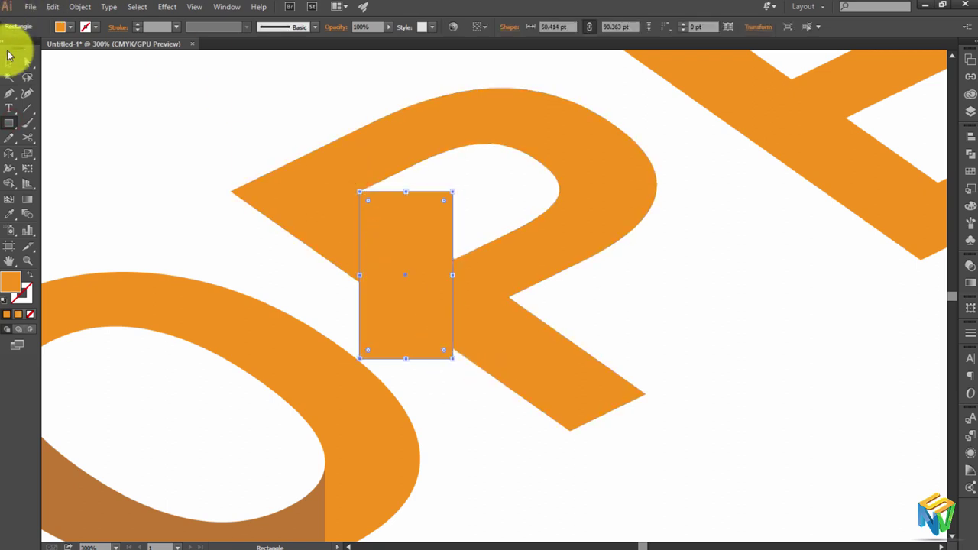
pyautogui.hotkey('ctrl', '0')
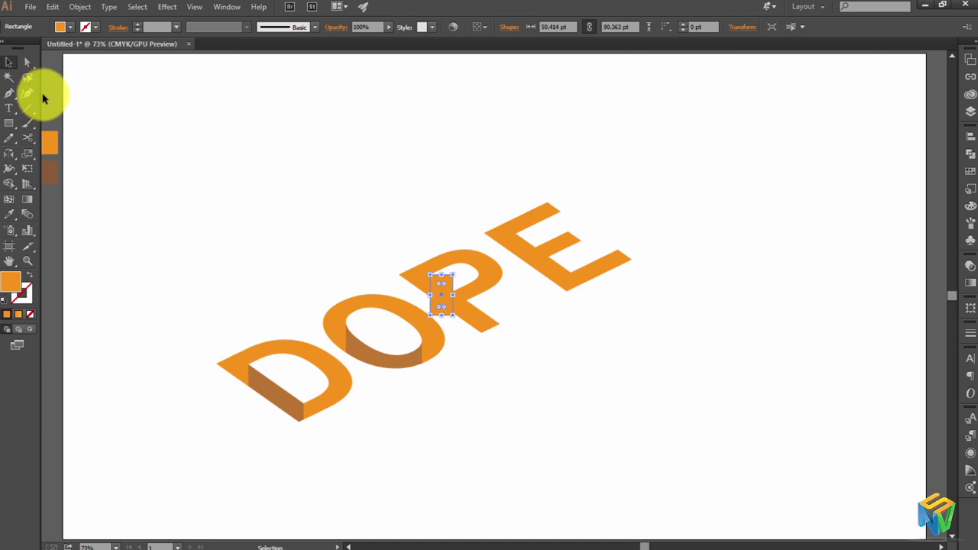
pyautogui.press('i')
pyautogui.click(260, 390)
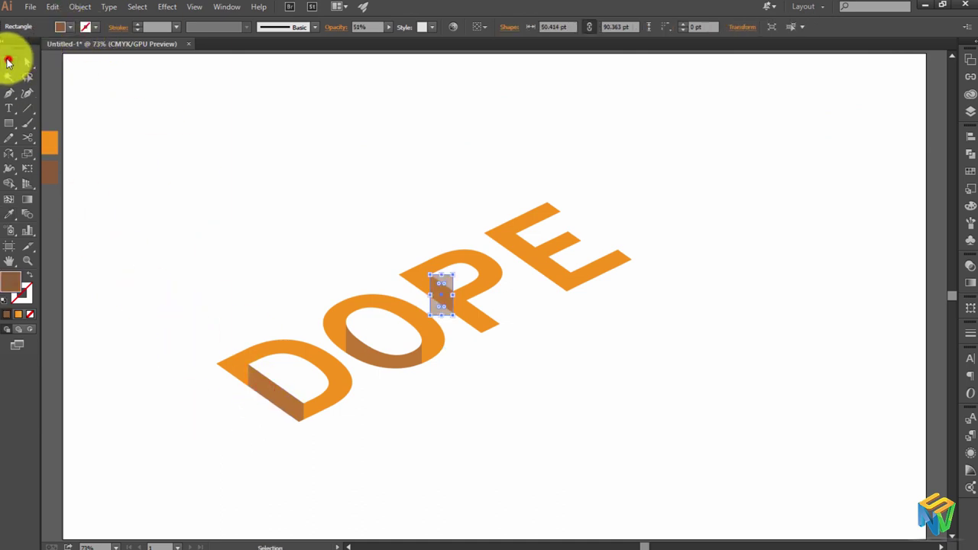
# Stretch the rectangle's right and top edges to the P's corners and select it with the P.
pyautogui.hotkey('ctrl', '+')
pyautogui.hotkey('ctrl', '+')
pyautogui.hotkey('ctrl', '+')
pyautogui.hotkey('ctrl', '+')
pyautogui.moveTo(204, 171)
pyautogui.mouseDown()
pyautogui.moveTo(406, 177)
pyautogui.moveTo(331, 142)
pyautogui.mouseUp()
pyautogui.hotkey('ctrl', '+')
pyautogui.hotkey('ctrl', '+')
pyautogui.hotkey('ctrl', '+')
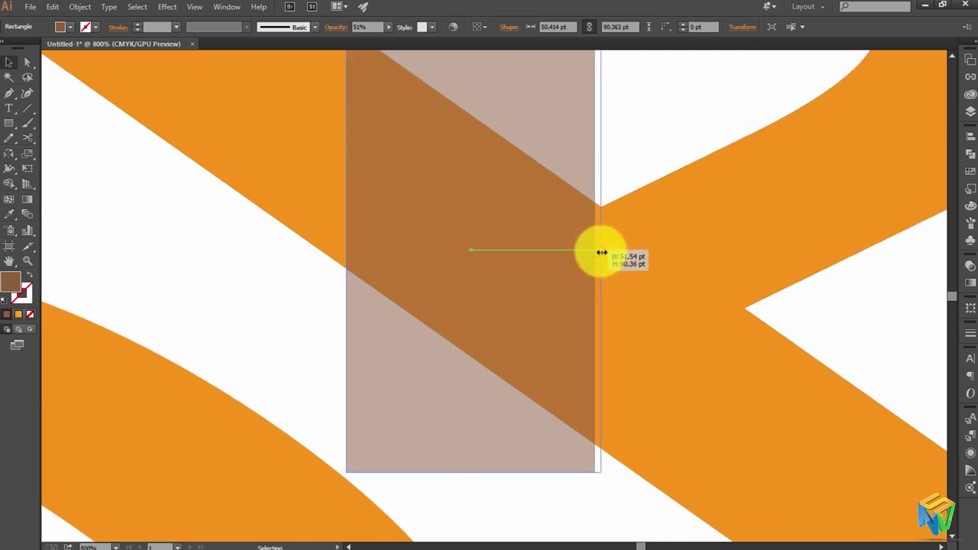
pyautogui.moveTo(567, 255); pyautogui.dragTo(602, 252)
pyautogui.scroll(3, 459, 229)
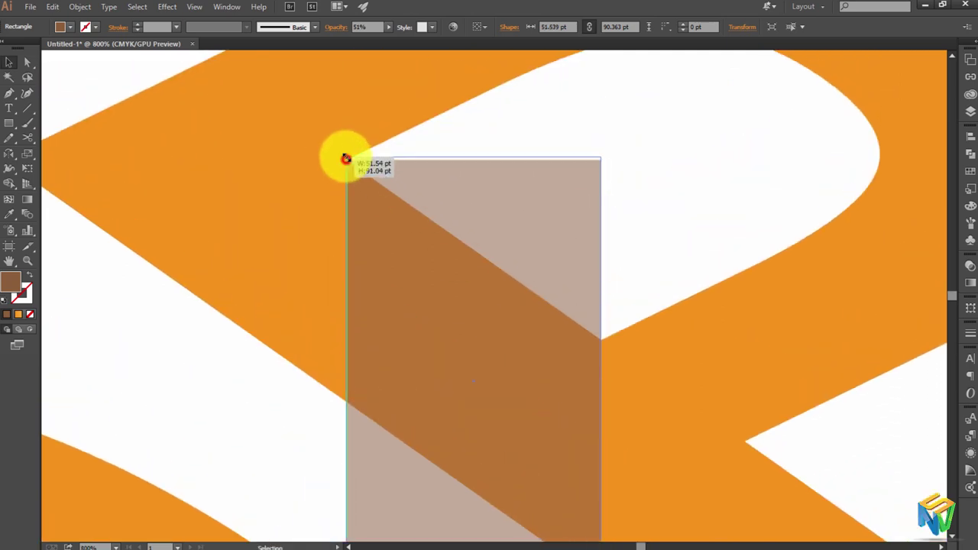
pyautogui.moveTo(346, 159); pyautogui.dragTo(346, 143)
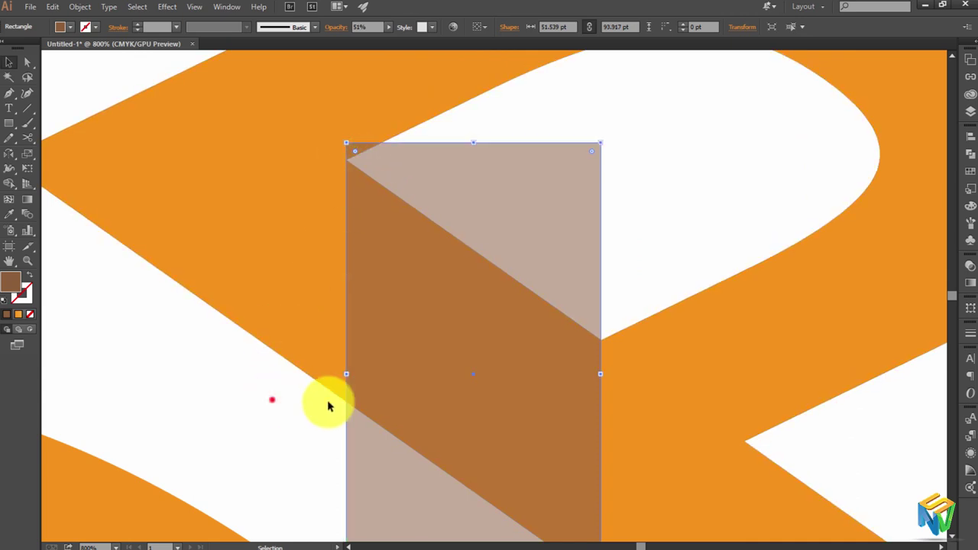
pyautogui.moveTo(329, 406); pyautogui.dragTo(364, 388)
# Use Shape Builder to delete the rectangle's parts above and below the P's edges.
pyautogui.click(9, 184)
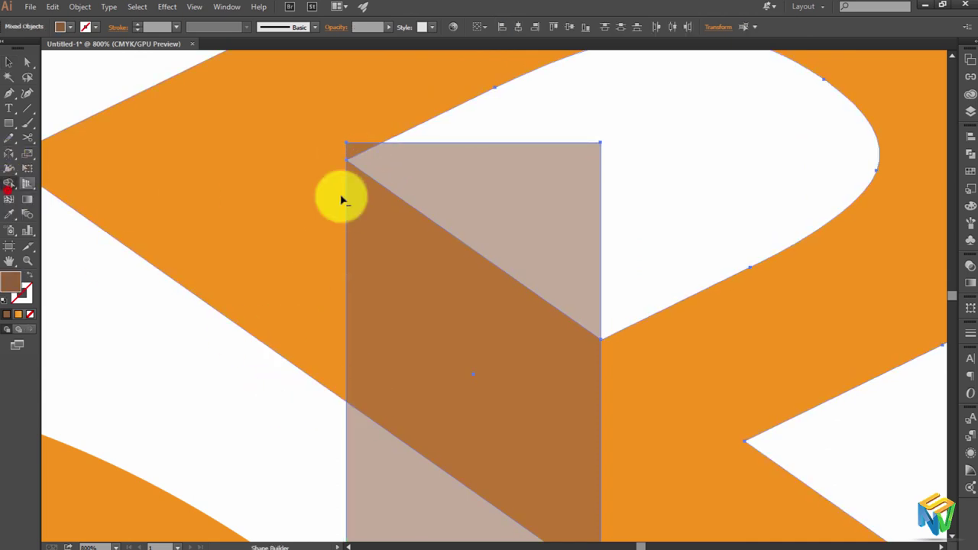
pyautogui.keyDown('alt'); pyautogui.click(468, 187); pyautogui.keyUp('alt')
pyautogui.scroll(-2, 400, 257)
pyautogui.scroll(-2, 375, 357)
pyautogui.keyDown('alt'); pyautogui.click(376, 357); pyautogui.keyUp('alt')
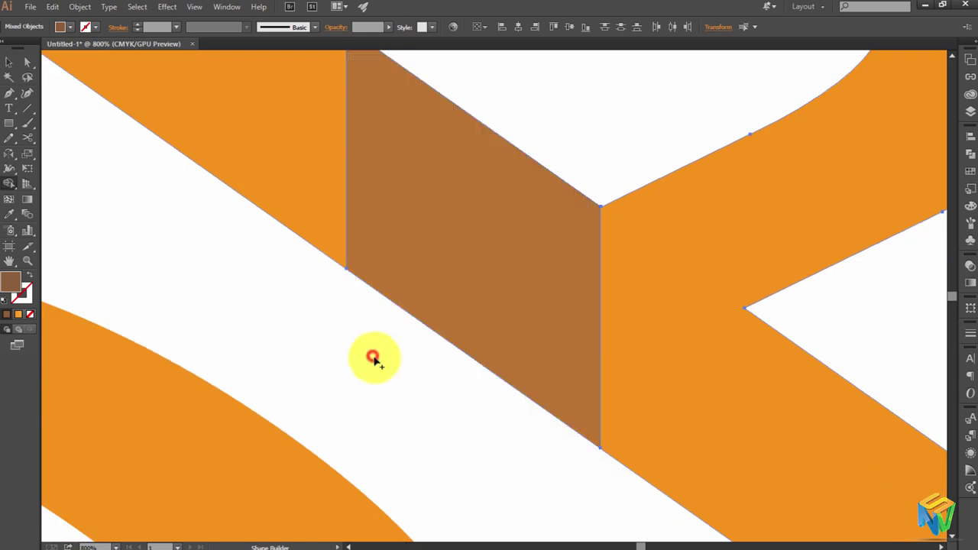
pyautogui.scroll(4, 375, 348)
pyautogui.click(375, 348)
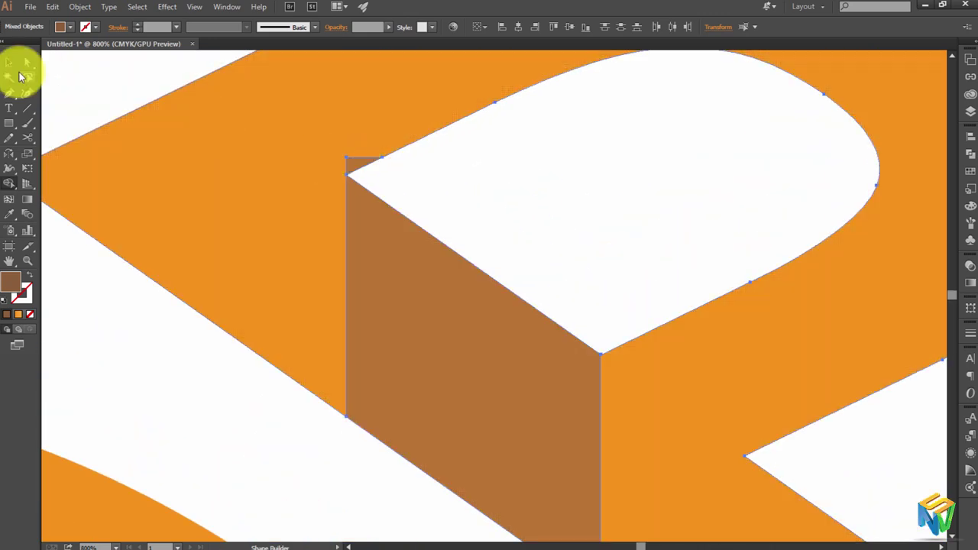
pyautogui.click(426, 164)
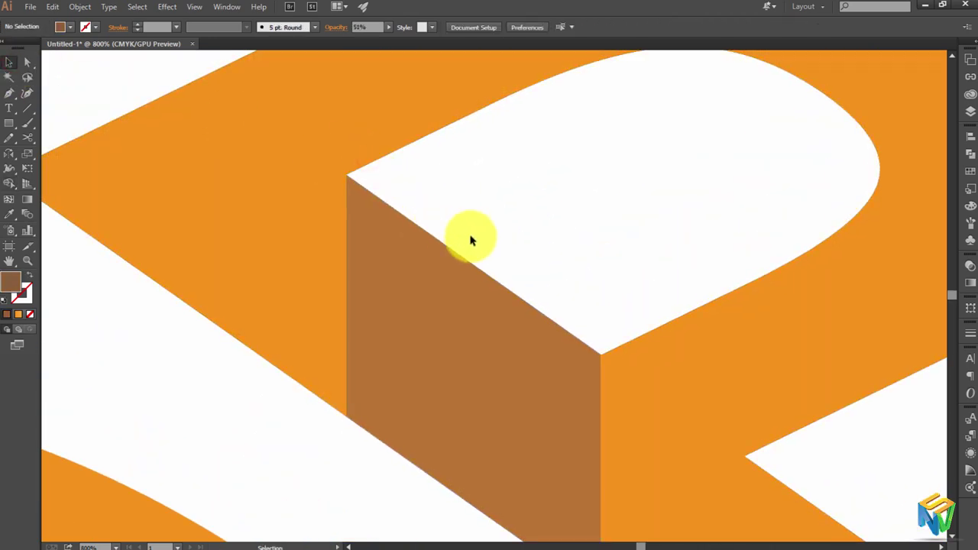
pyautogui.moveTo(450, 246)
pyautogui.mouseDown()
pyautogui.moveTo(212, 150)
pyautogui.moveTo(194, 124)
pyautogui.mouseUp()
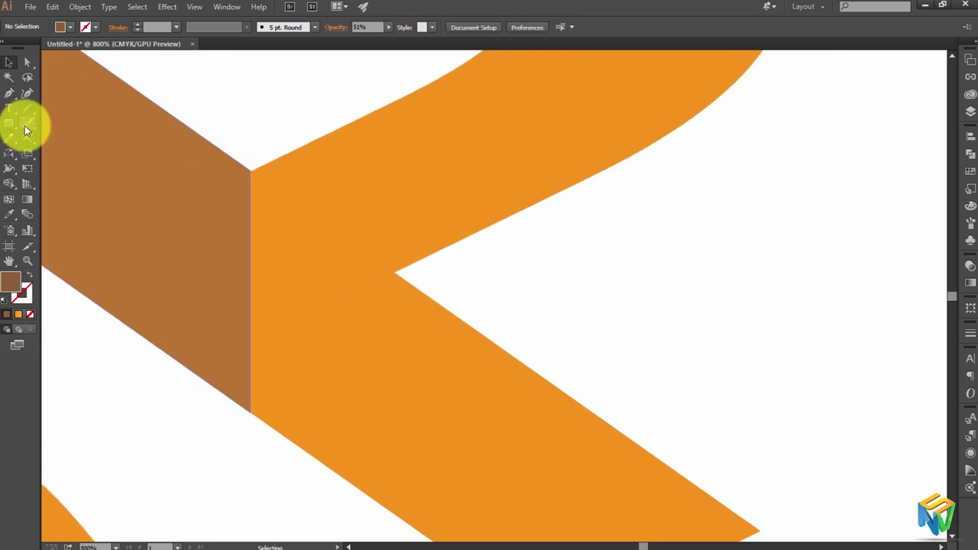
# Draw a rectangle covering the area under the P's diagonal leg.
pyautogui.click(10, 123)
pyautogui.scroll(-2, 299, 236)
pyautogui.moveTo(392, 198)
pyautogui.mouseDown()
pyautogui.moveTo(734, 419)
pyautogui.moveTo(752, 419)
pyautogui.mouseUp()
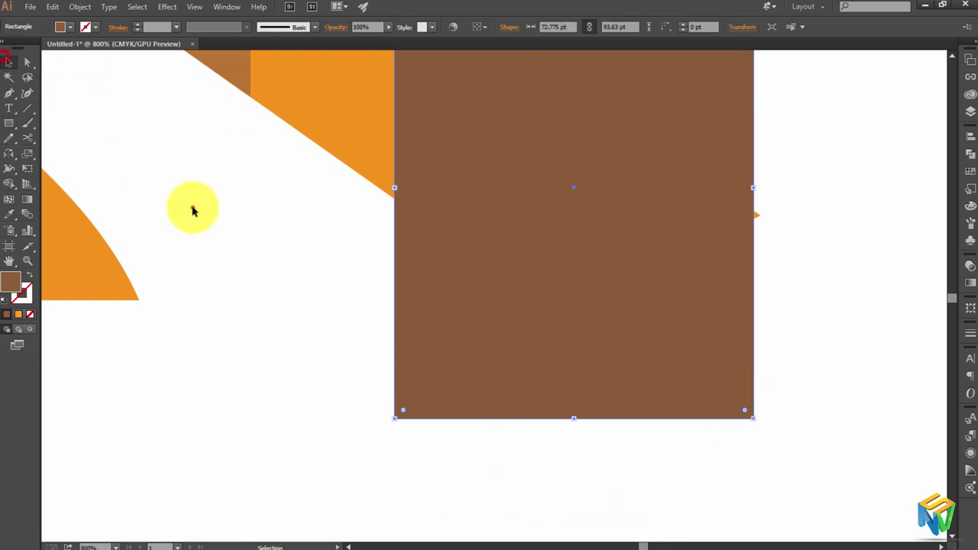
pyautogui.moveTo(576, 326); pyautogui.dragTo(678, 327)
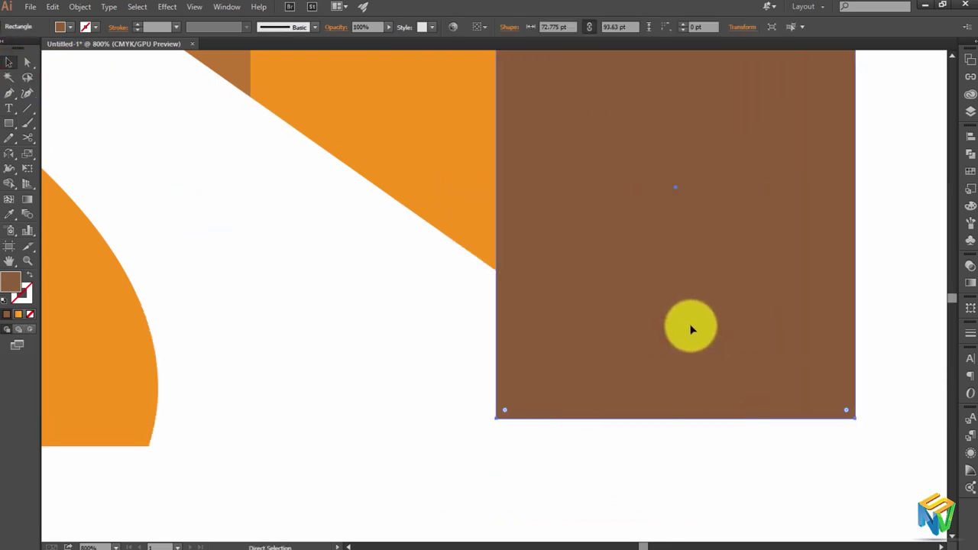
pyautogui.hotkey('ctrl', 'z')
pyautogui.scroll(3, 646, 320)
# Eyedrop the translucent brown side-face look onto the new rectangle.
pyautogui.click(9, 61)
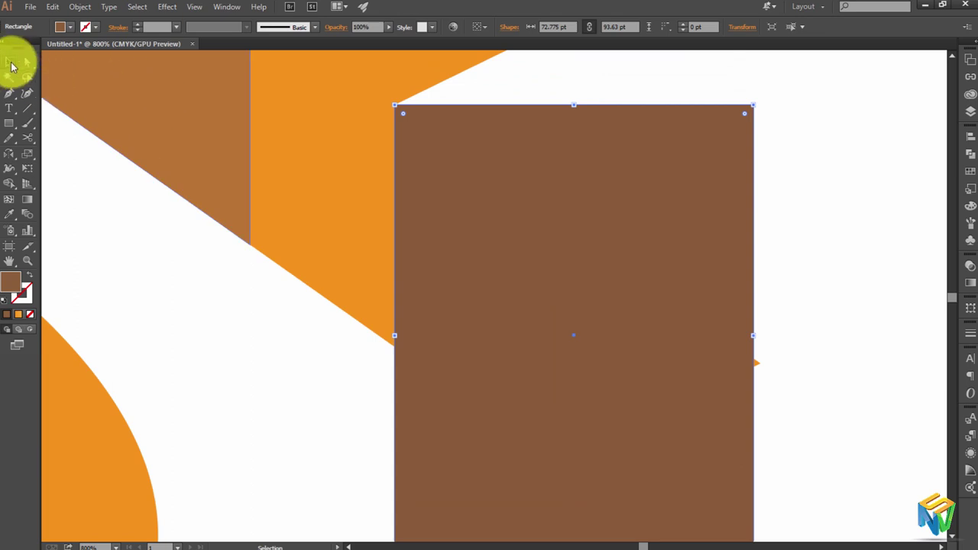
pyautogui.click(706, 404)
pyautogui.press('i')
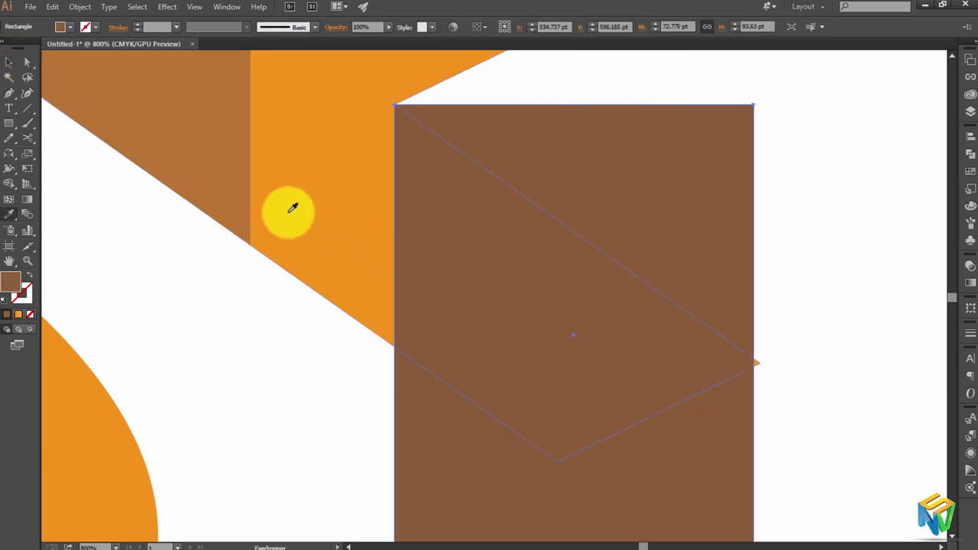
pyautogui.click(201, 188)
pyautogui.press('v')
pyautogui.click(742, 338)
pyautogui.click(820, 381)
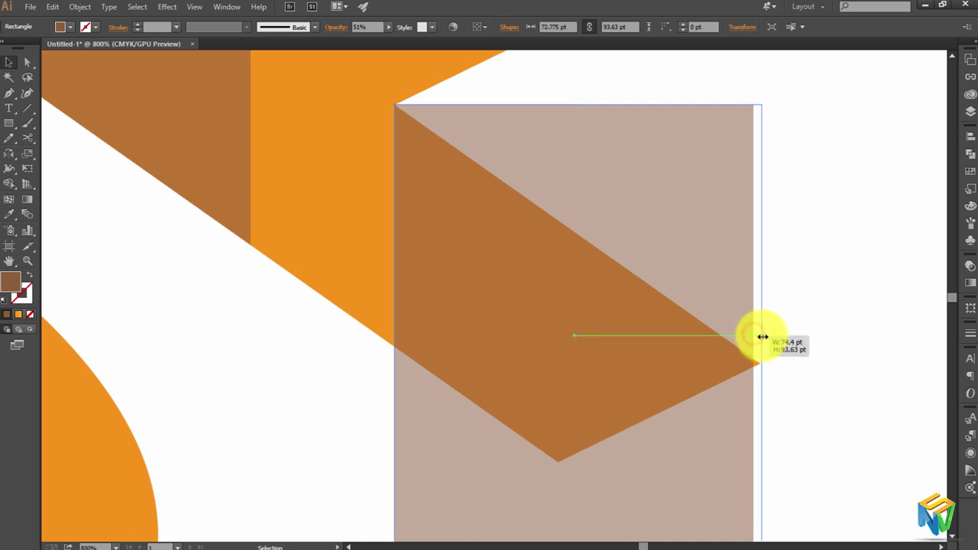
# Marquee-select the rectangle together with the P's leg.
pyautogui.moveTo(761, 337); pyautogui.dragTo(760, 337)
pyautogui.scroll(1, 525, 257)
pyautogui.moveTo(565, 150); pyautogui.dragTo(477, 326)
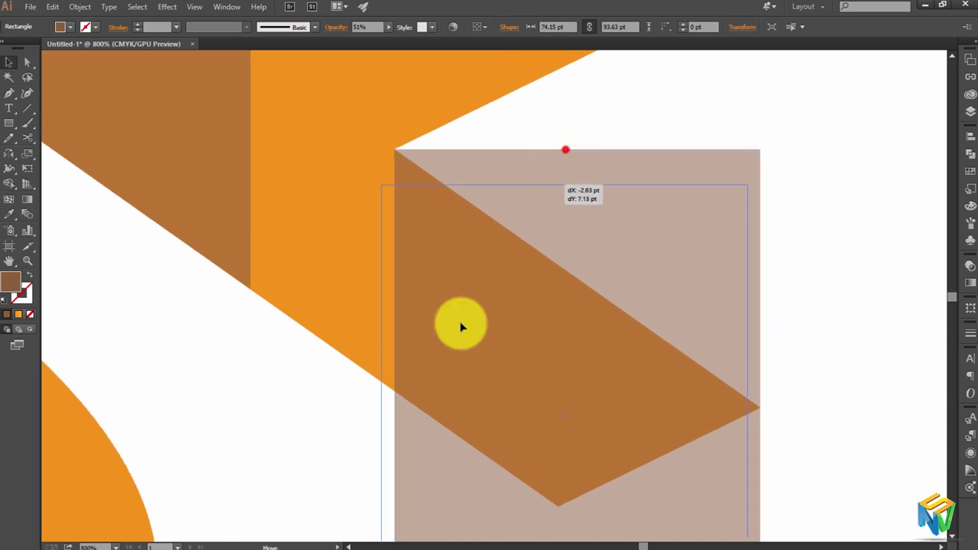
pyautogui.hotkey('ctrl', 'z')
pyautogui.moveTo(788, 183); pyautogui.dragTo(611, 382)
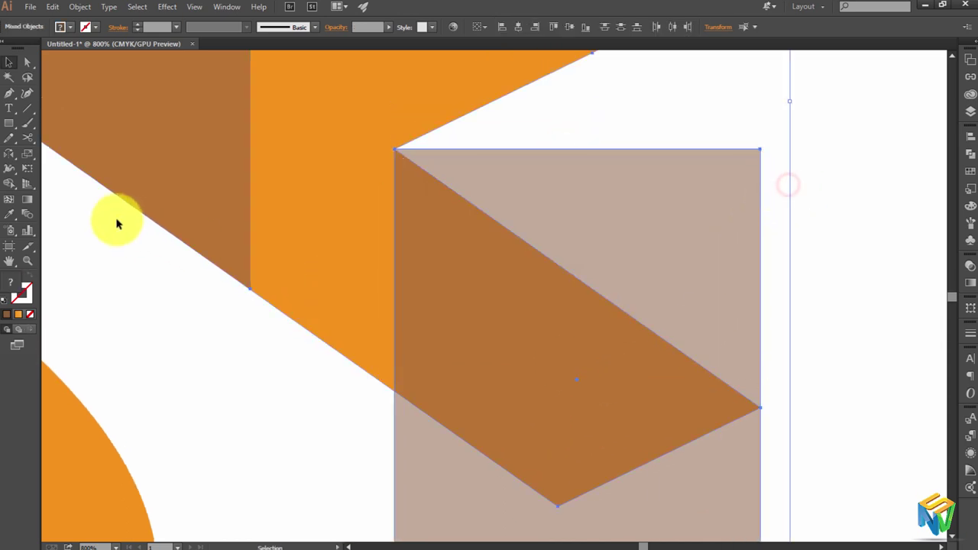
# Use Shape Builder to delete the rectangle's excess above and below the brown band.
pyautogui.click(9, 184)
pyautogui.keyDown('alt'); pyautogui.click(520, 207); pyautogui.keyUp('alt')
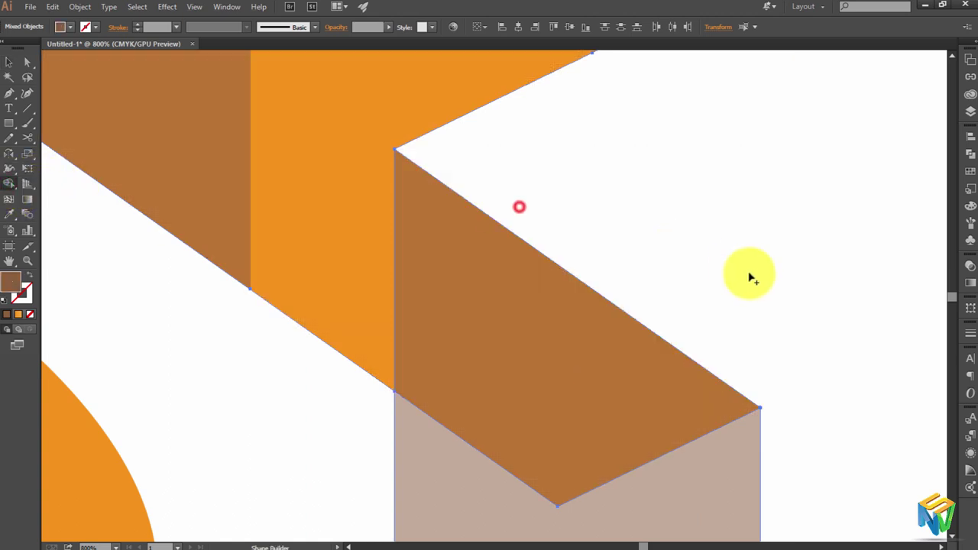
pyautogui.scroll(-2, 689, 455)
pyautogui.keyDown('alt'); pyautogui.click(689, 455); pyautogui.keyUp('alt')
pyautogui.scroll(2, 454, 428)
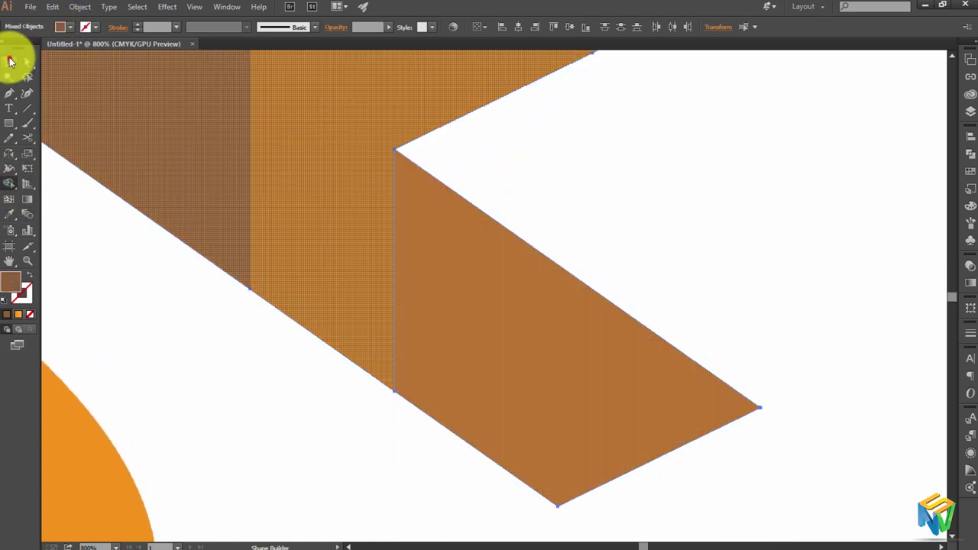
pyautogui.click(10, 61)
pyautogui.click(684, 221)
pyautogui.hotkey('ctrl', '0')
# Draw a rectangle down from the E's inner corner and eyedrop the 51% brown face colour.
pyautogui.scroll(2, 684, 221)
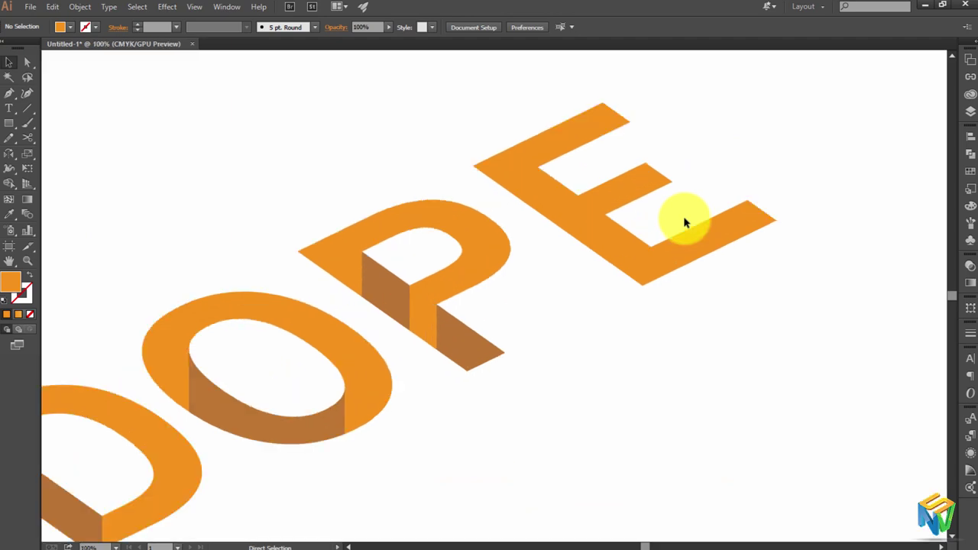
pyautogui.scroll(1, 685, 222)
pyautogui.moveTo(692, 217); pyautogui.dragTo(533, 291)
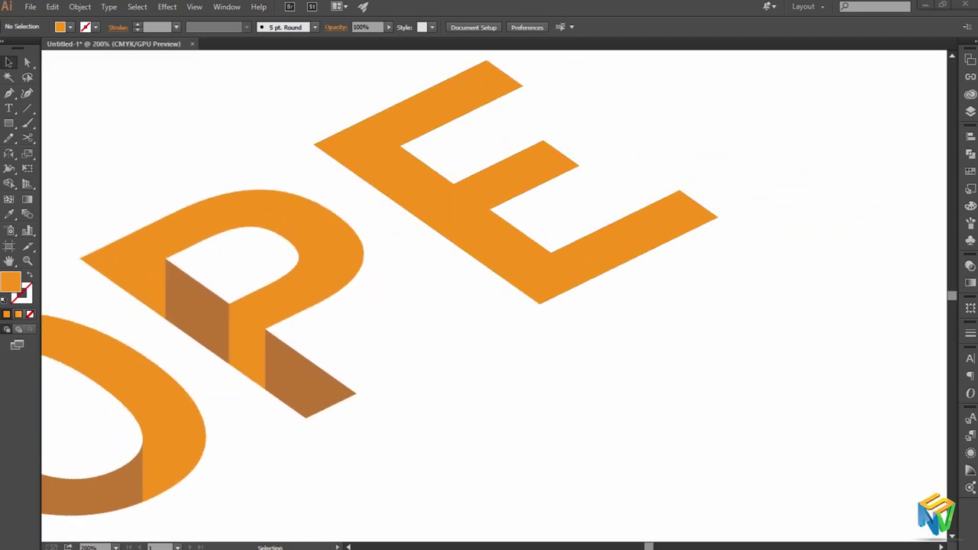
pyautogui.keyDown('ctrl'); pyautogui.click(551, 413); pyautogui.keyUp('ctrl')
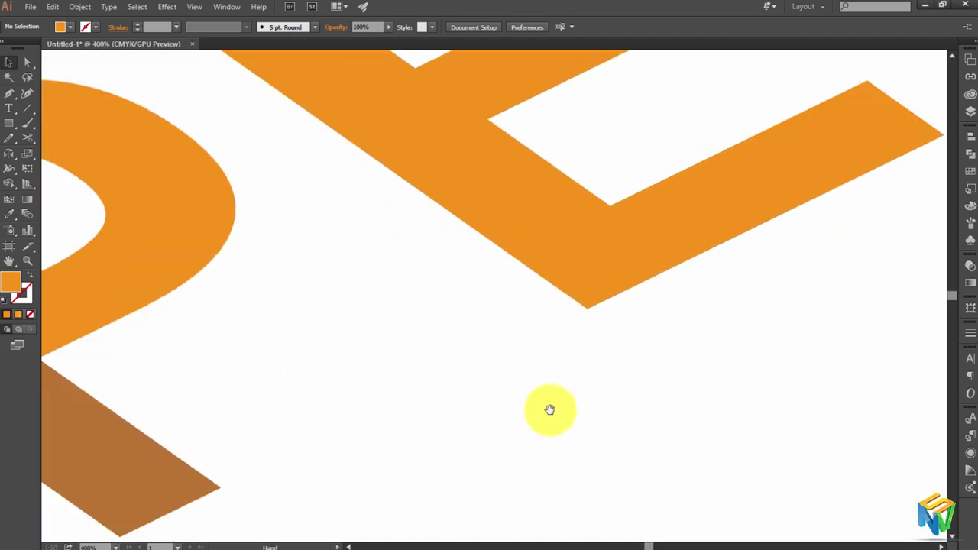
pyautogui.moveTo(550, 410); pyautogui.dragTo(885, 461)
pyautogui.moveTo(720, 308); pyautogui.dragTo(548, 389)
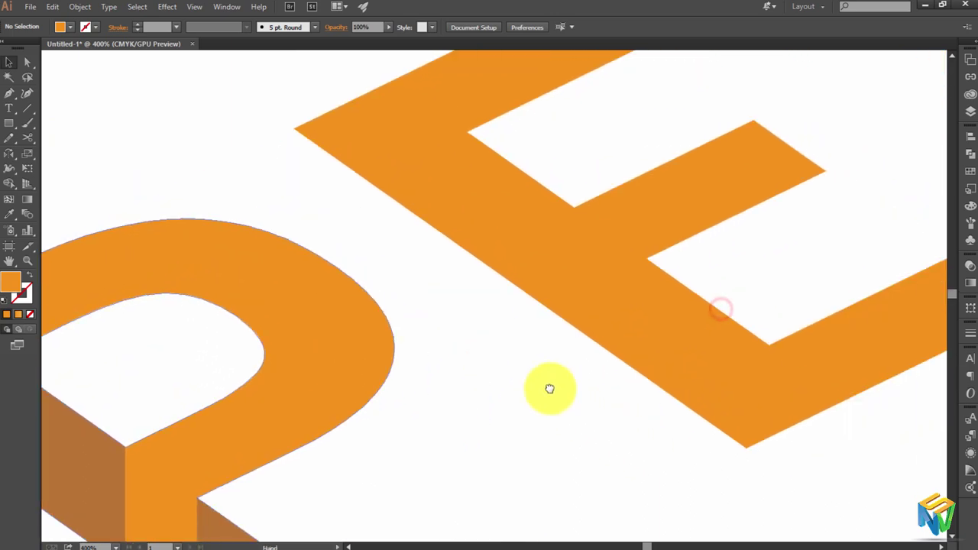
pyautogui.click(9, 123)
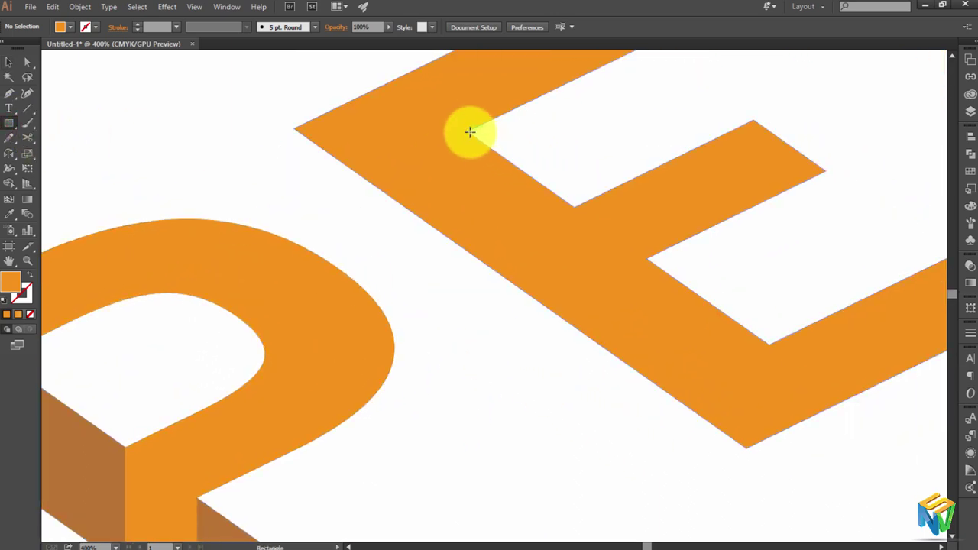
pyautogui.moveTo(468, 132); pyautogui.dragTo(575, 392)
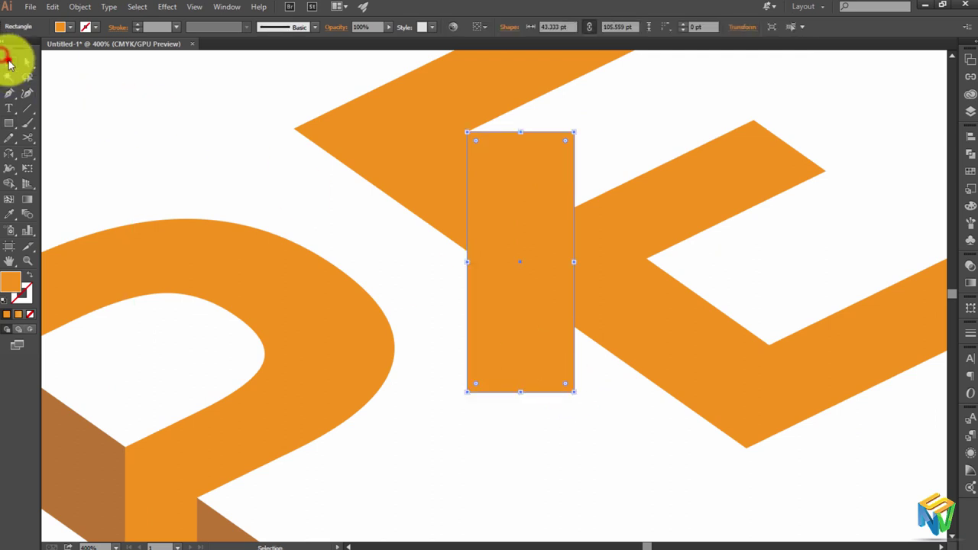
pyautogui.press('i')
pyautogui.click(81, 450)
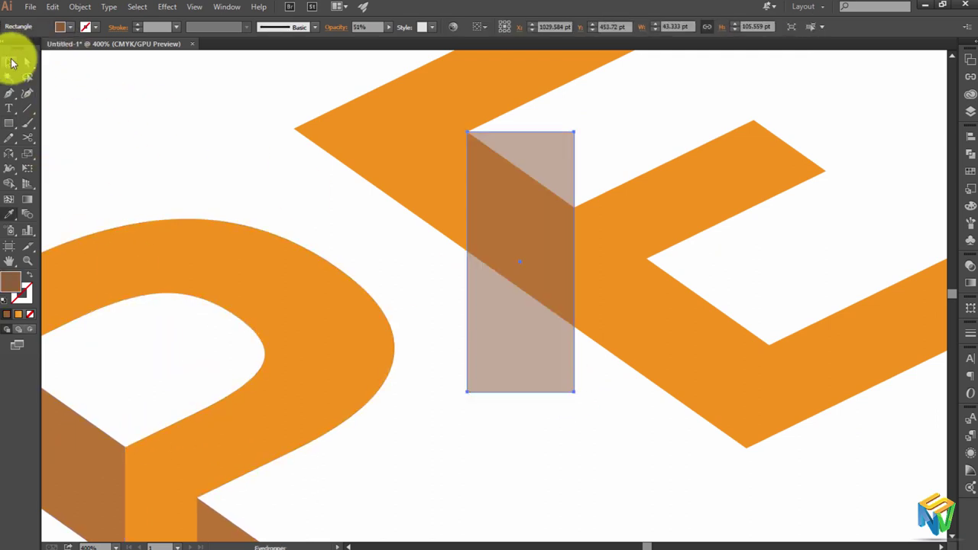
# Reselect the brown rectangle and Alt-drag a copy onto the E's other stem.
pyautogui.click(11, 62)
pyautogui.click(282, 165)
pyautogui.hotkey('ctrl', '+')
pyautogui.moveTo(423, 254); pyautogui.dragTo(344, 322)
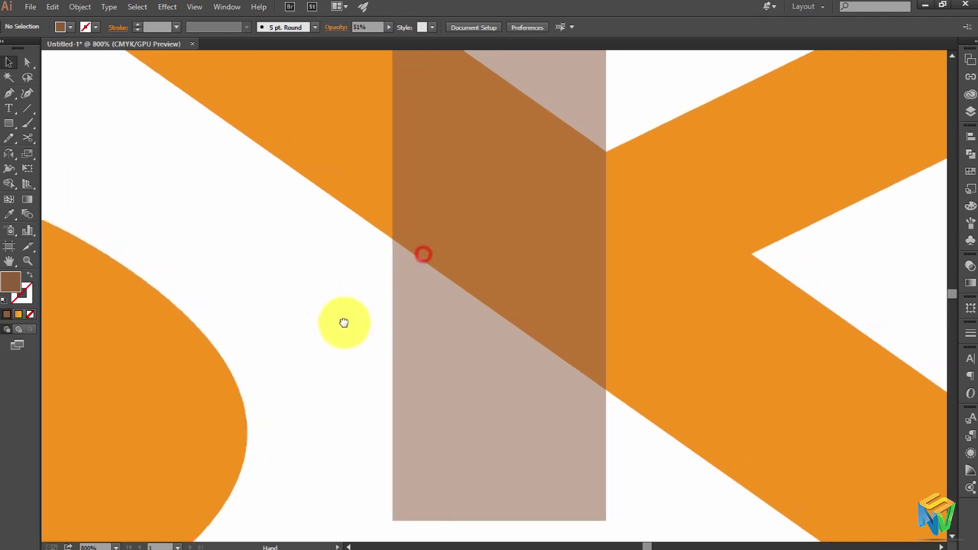
pyautogui.scroll(1, 344, 323)
pyautogui.scroll(2, 456, 301)
pyautogui.click(456, 301)
pyautogui.click(650, 201)
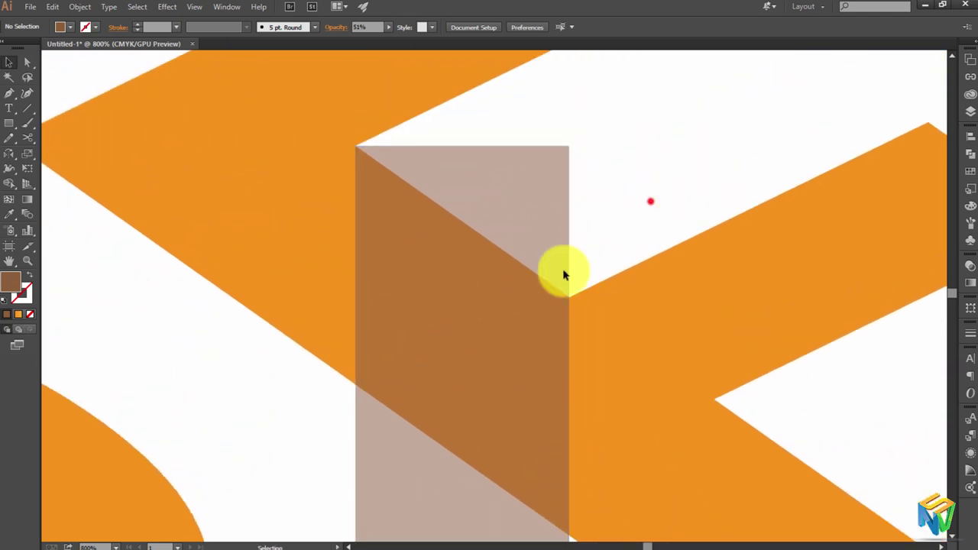
pyautogui.click(262, 348)
pyautogui.scroll(-3, 367, 364)
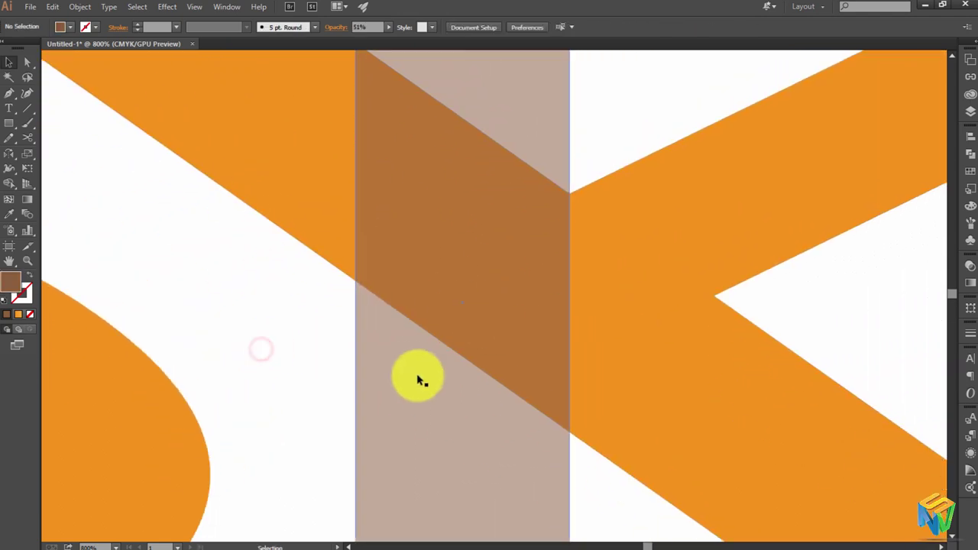
pyautogui.moveTo(439, 380); pyautogui.dragTo(802, 458)
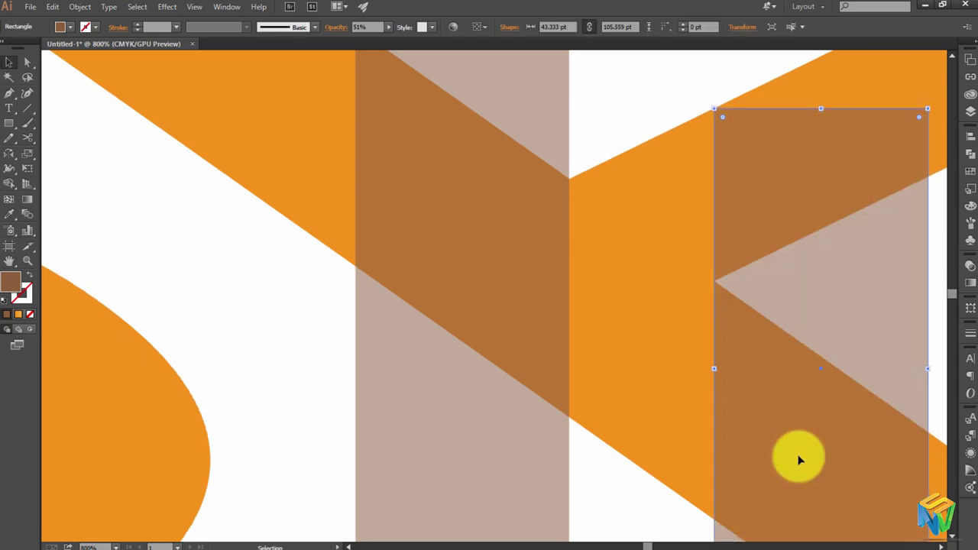
pyautogui.scroll(-3, 802, 458)
pyautogui.moveTo(823, 413); pyautogui.dragTo(683, 364)
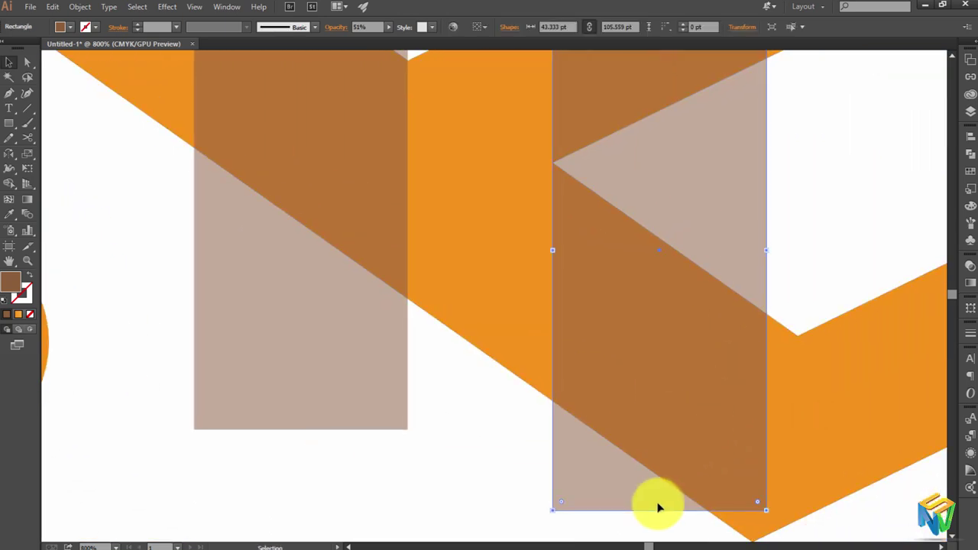
# Resize the copy to 49.333 × 137.309 pt and marquee-select all shapes around the E.
pyautogui.moveTo(661, 510); pyautogui.dragTo(660, 487)
pyautogui.scroll(2, 779, 258)
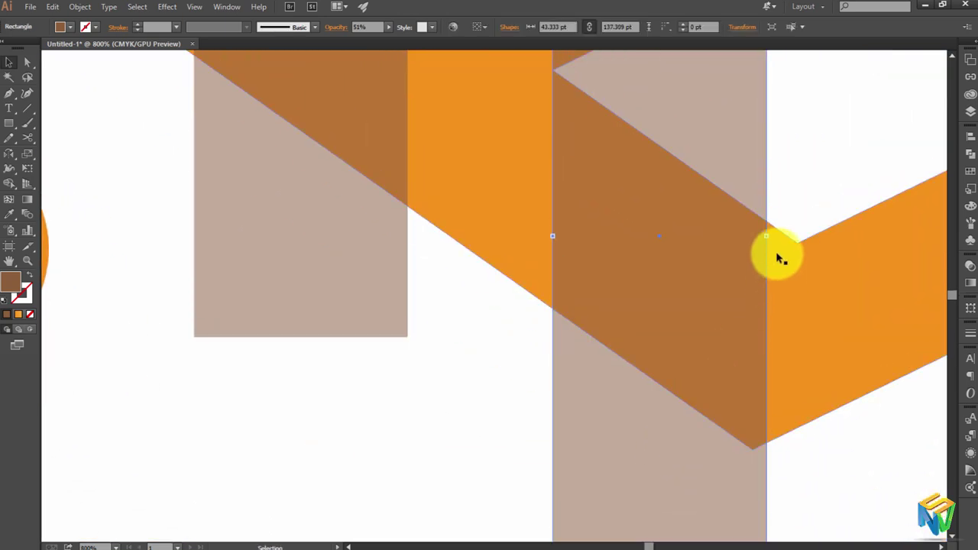
pyautogui.moveTo(769, 235); pyautogui.dragTo(797, 236)
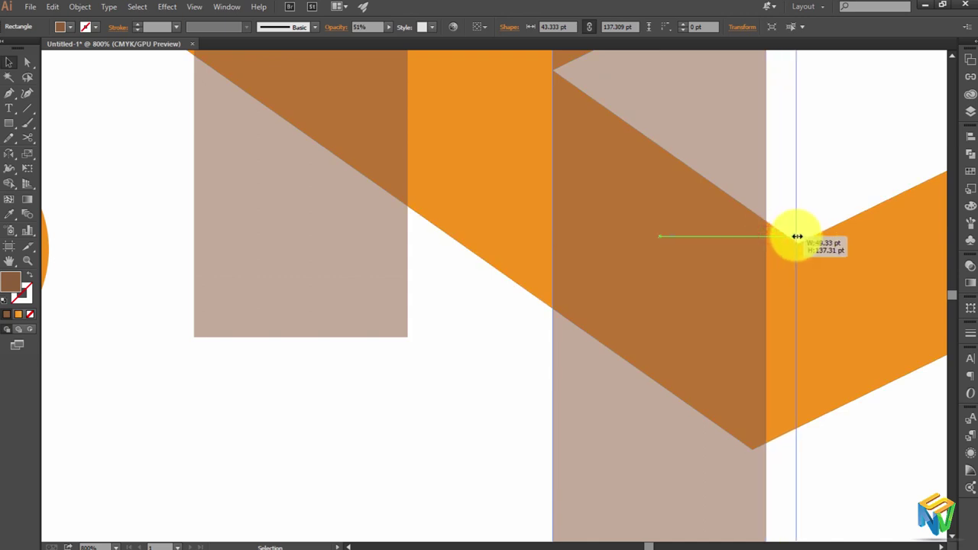
pyautogui.scroll(6, 498, 220)
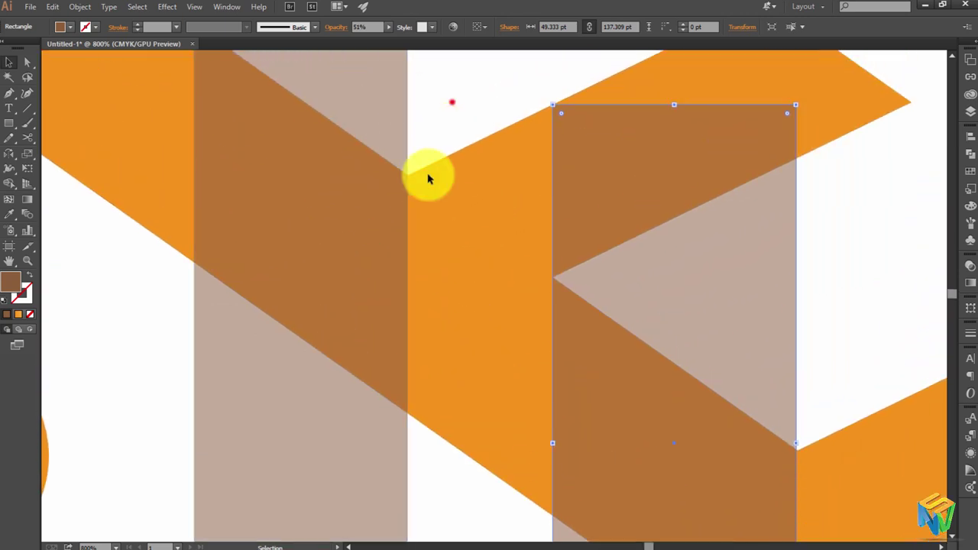
pyautogui.moveTo(902, 305); pyautogui.dragTo(262, 83)
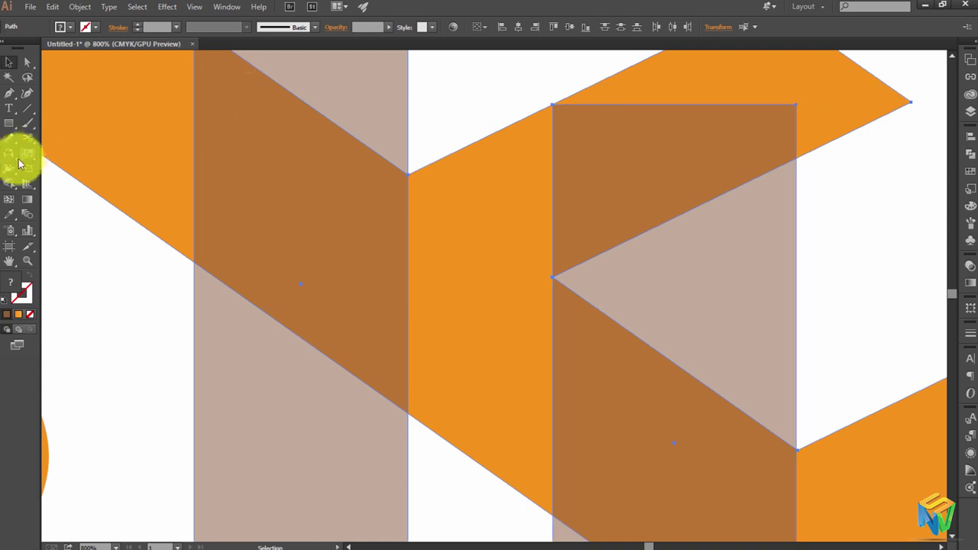
# Shape Builder Alt-click away the four light-brown overlap regions around the E.
pyautogui.keyDown('alt'); pyautogui.click(352, 102); pyautogui.keyUp('alt')
pyautogui.keyDown('alt'); pyautogui.click(289, 384); pyautogui.keyUp('alt')
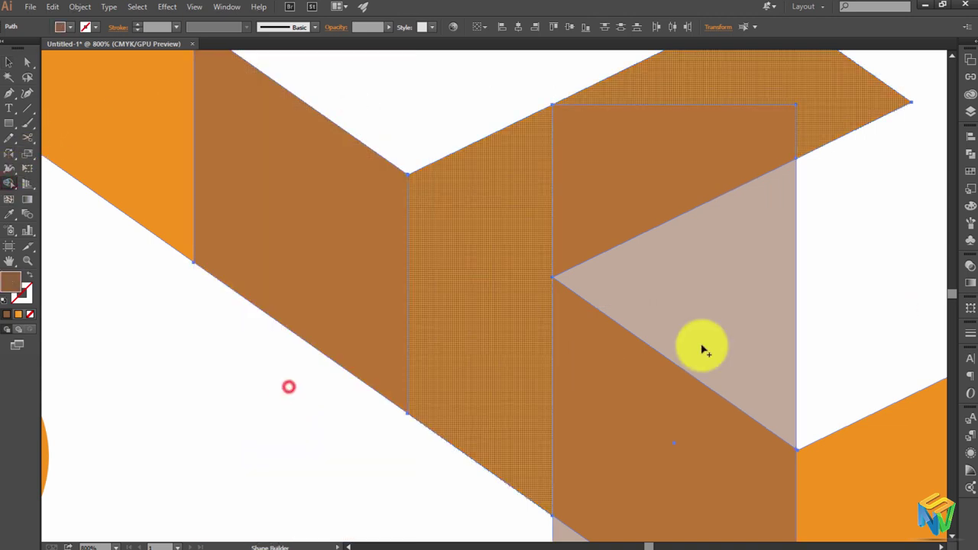
pyautogui.keyDown('alt'); pyautogui.click(784, 308); pyautogui.keyUp('alt')
pyautogui.scroll(-5, 698, 221)
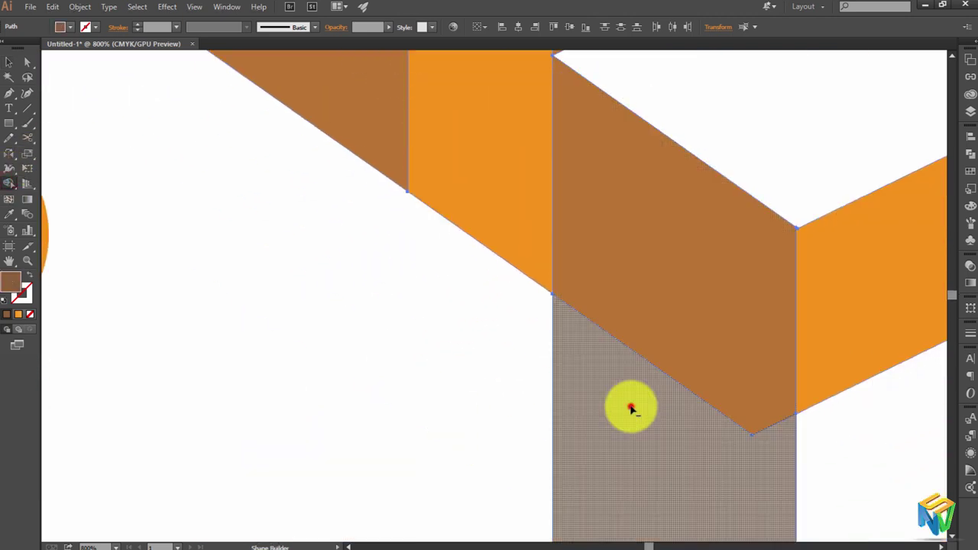
pyautogui.keyDown('alt'); pyautogui.click(632, 410); pyautogui.keyUp('alt')
pyautogui.scroll(5, 631, 410)
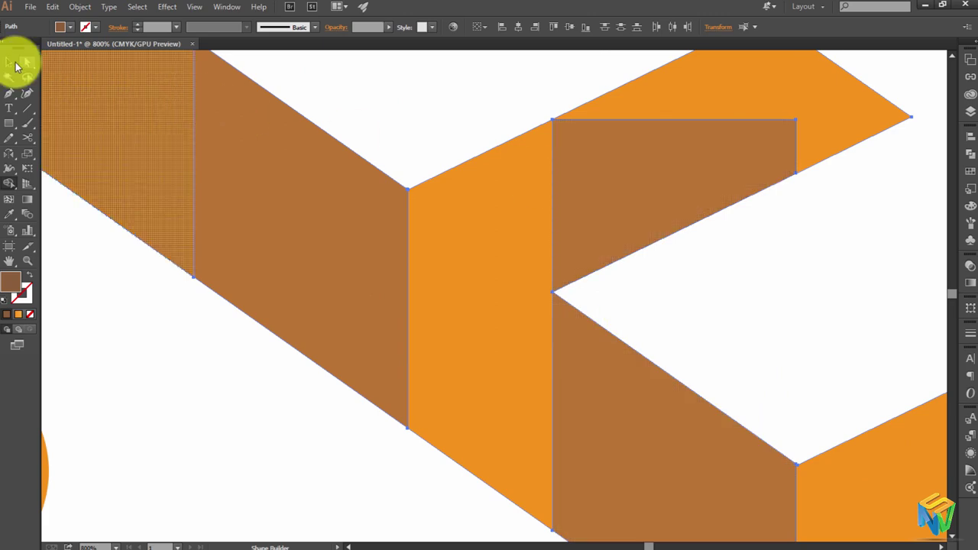
# Delete the leftover upper brown piece, then zoom in on the E's top arm.
pyautogui.click(9, 61)
pyautogui.click(625, 200)
pyautogui.press('Delete')
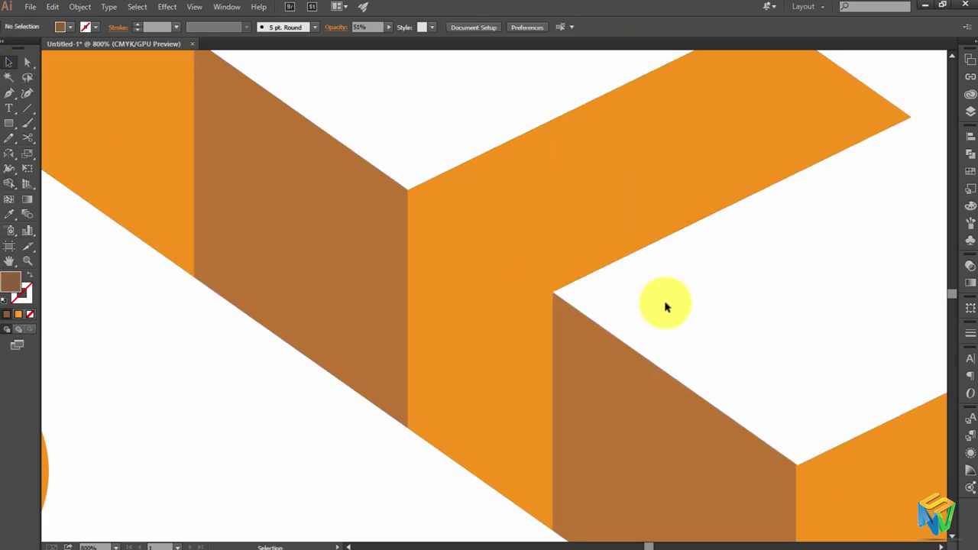
pyautogui.hotkey('ctrl', '0')
pyautogui.hotkey('ctrl', '+')
pyautogui.hotkey('ctrl', '+')
pyautogui.hotkey('ctrl', '+')
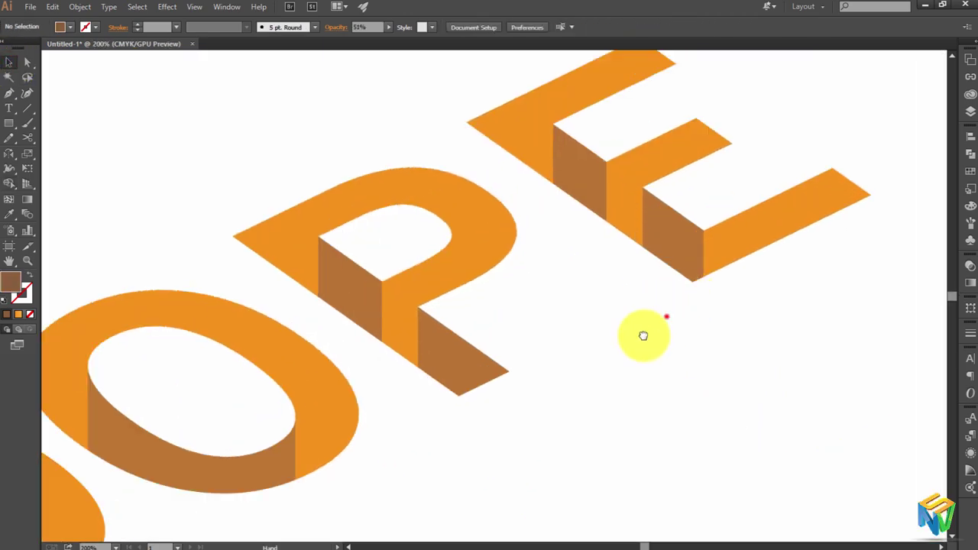
pyautogui.moveTo(643, 336); pyautogui.dragTo(549, 396)
pyautogui.scroll(1, 550, 395)
pyautogui.scroll(1, 548, 396)
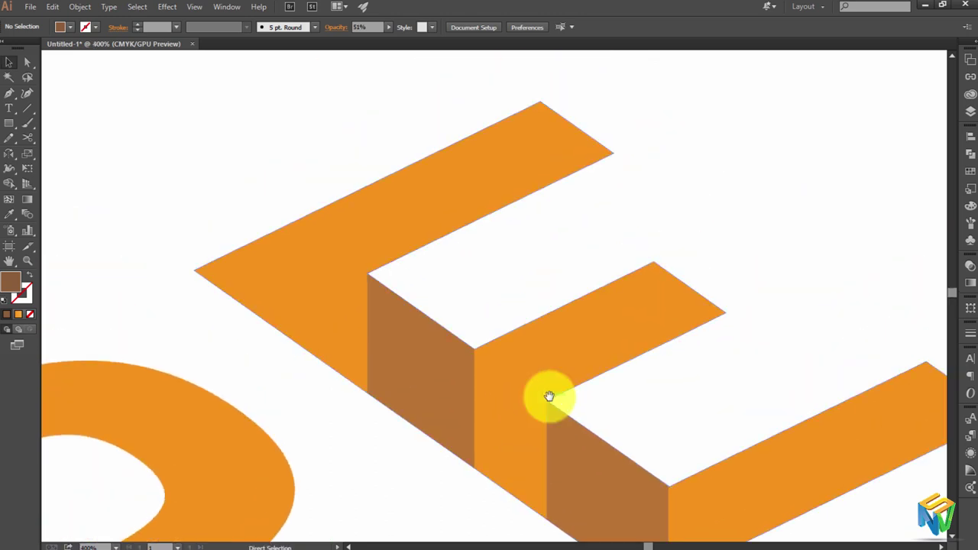
pyautogui.hotkey('ctrl', '+')
pyautogui.scroll(3, 382, 298)
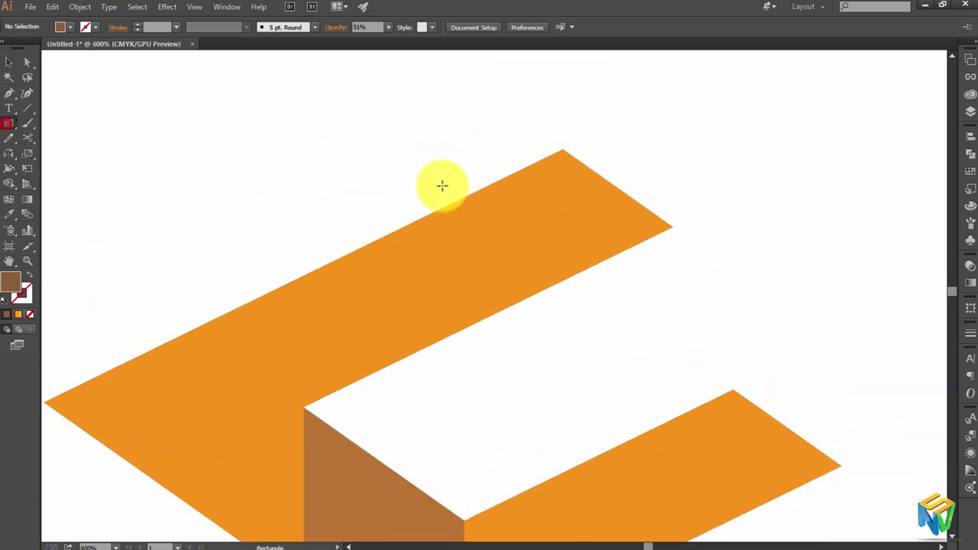
# Draw a brown square at the E's top arm tip and Alt-drag a copy to the middle arm.
pyautogui.moveTo(563, 150); pyautogui.dragTo(700, 295)
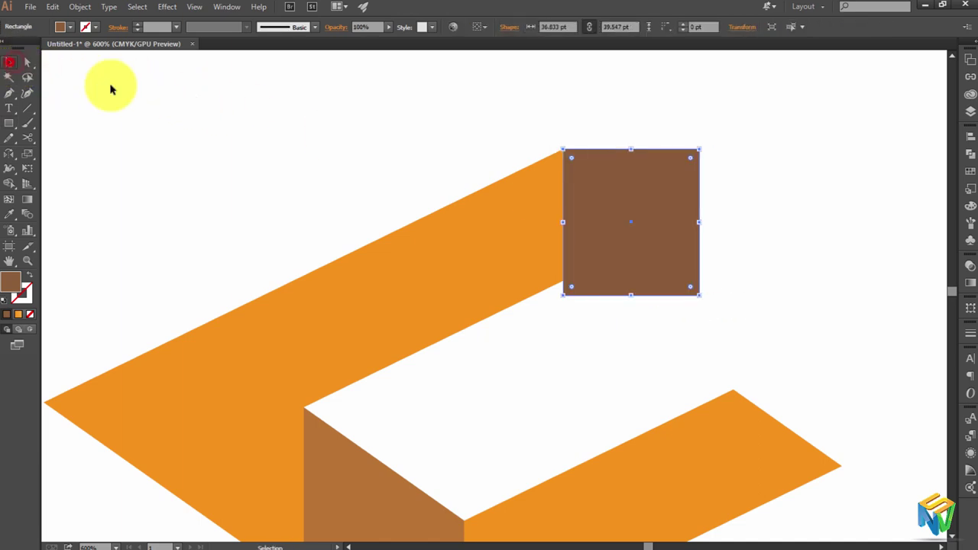
pyautogui.click(588, 138)
pyautogui.scroll(-2, 657, 210)
pyautogui.moveTo(649, 179); pyautogui.dragTo(818, 420)
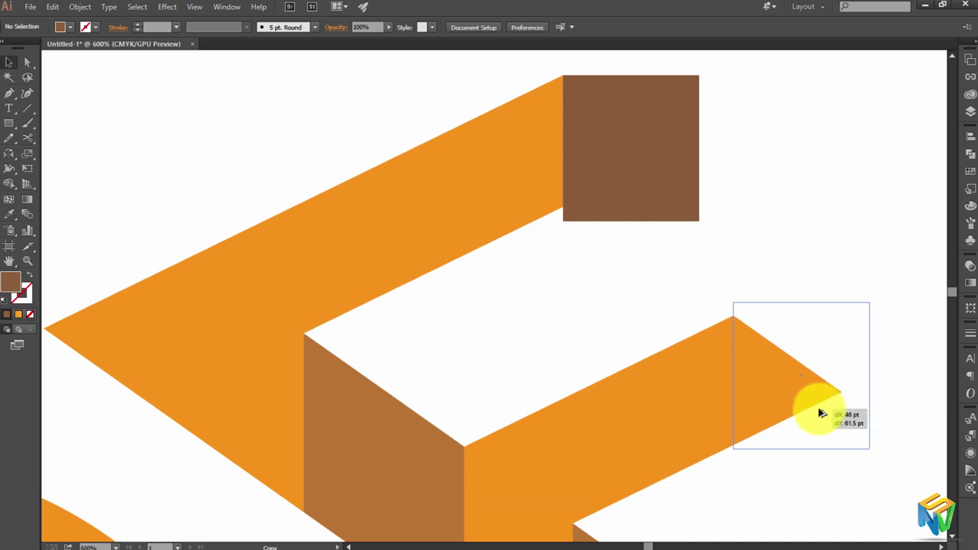
pyautogui.moveTo(822, 413); pyautogui.dragTo(821, 415)
# Align the copied square precisely with the middle arm's corner.
pyautogui.moveTo(812, 517); pyautogui.dragTo(467, 339)
pyautogui.moveTo(456, 238)
pyautogui.mouseDown()
pyautogui.moveTo(803, 308)
pyautogui.moveTo(867, 392)
pyautogui.moveTo(860, 447)
pyautogui.mouseUp()
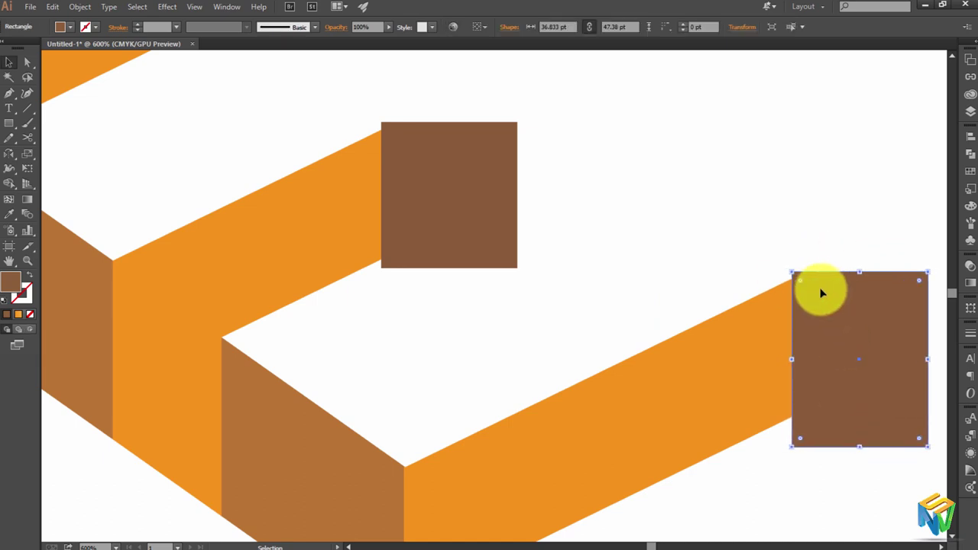
pyautogui.hotkey('ctrl', '+')
pyautogui.moveTo(821, 289); pyautogui.dragTo(446, 245)
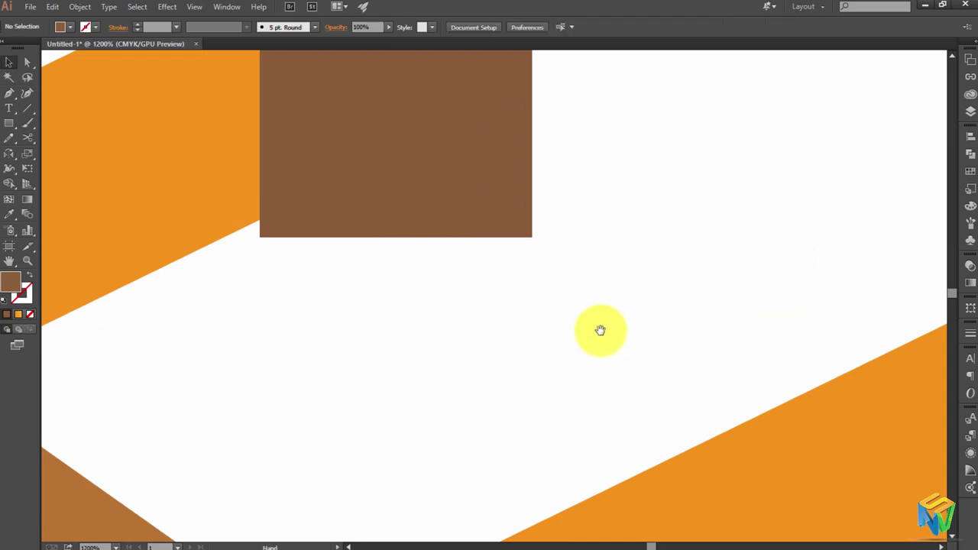
pyautogui.moveTo(655, 325); pyautogui.dragTo(225, 280)
pyautogui.click(840, 288)
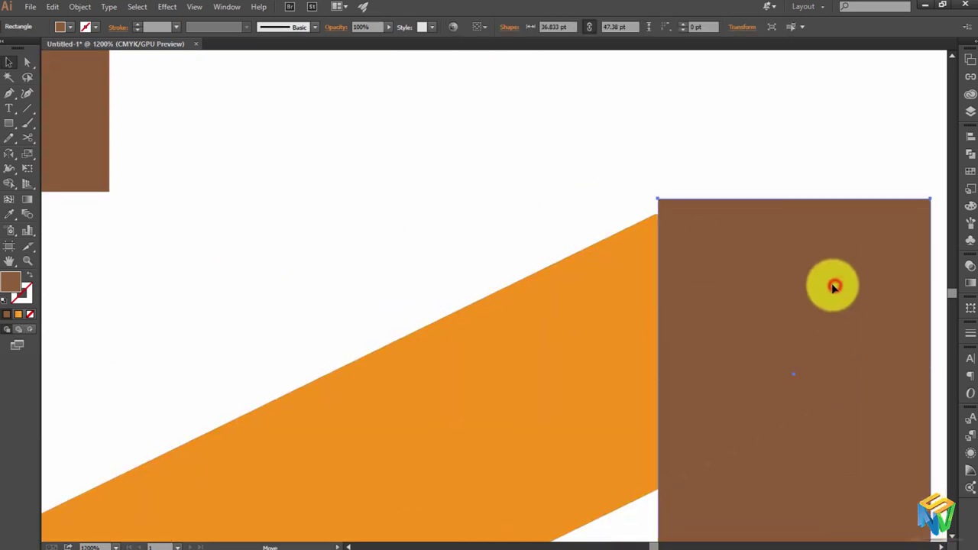
pyautogui.moveTo(832, 289); pyautogui.dragTo(830, 283)
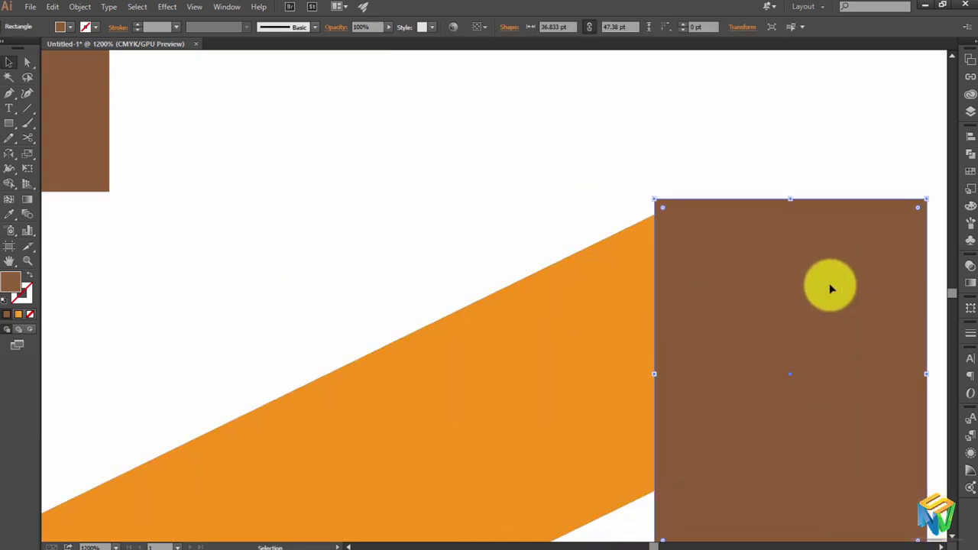
pyautogui.press('.')
# Undo the accidental gradient, set the square to 60% opacity and nudge it into place.
pyautogui.click(704, 164)
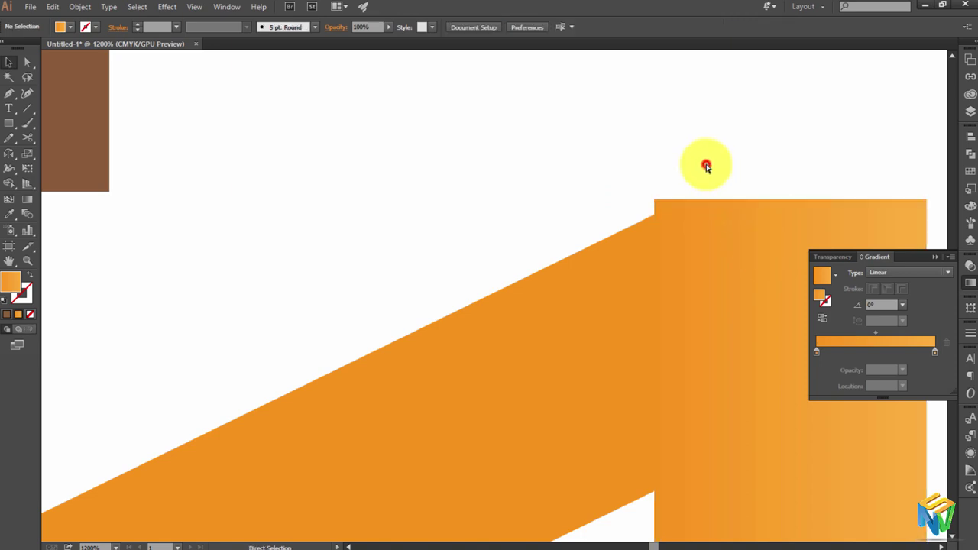
pyautogui.hotkey('ctrl', 'z')
pyautogui.click(720, 174)
pyautogui.moveTo(688, 231); pyautogui.dragTo(691, 247)
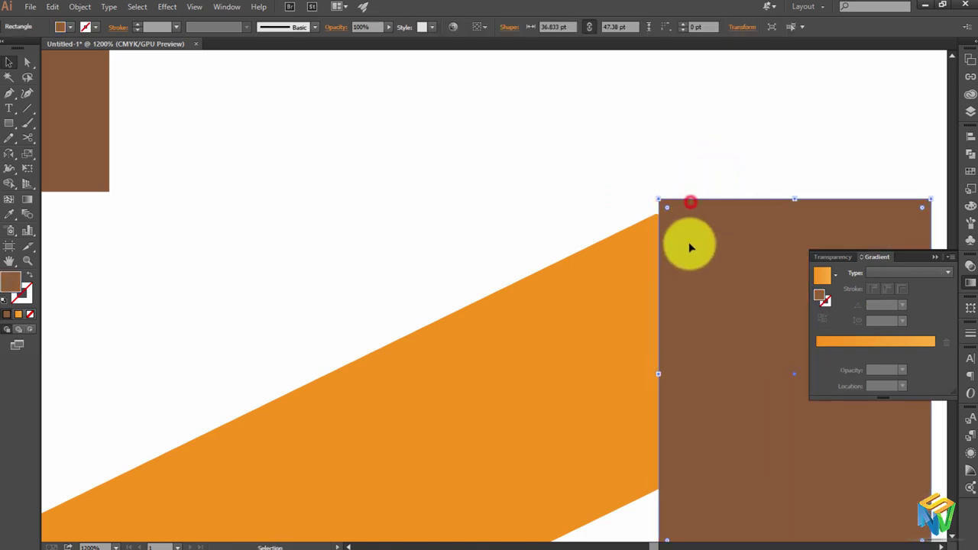
pyautogui.click(378, 26)
pyautogui.write('60')
pyautogui.press('Return')
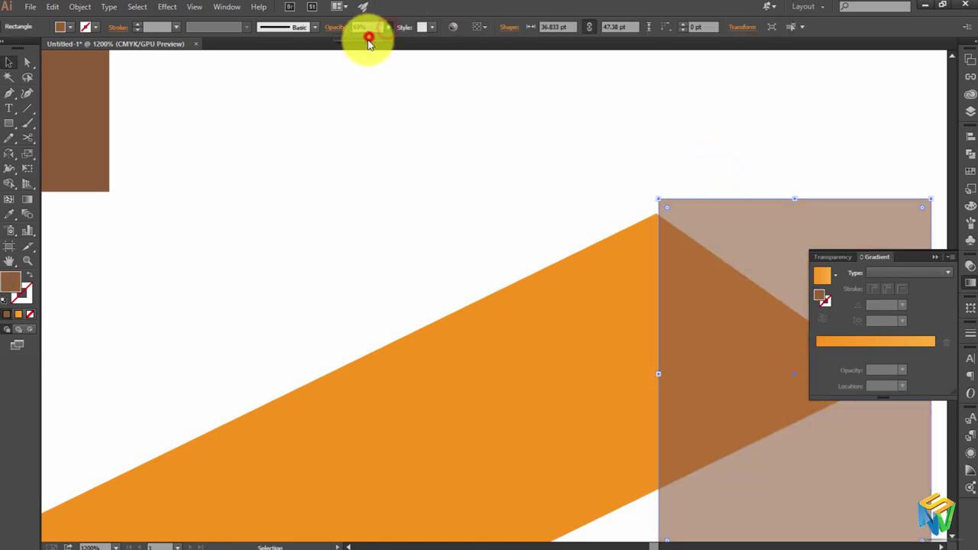
pyautogui.click(380, 82)
pyautogui.moveTo(736, 267); pyautogui.dragTo(734, 267)
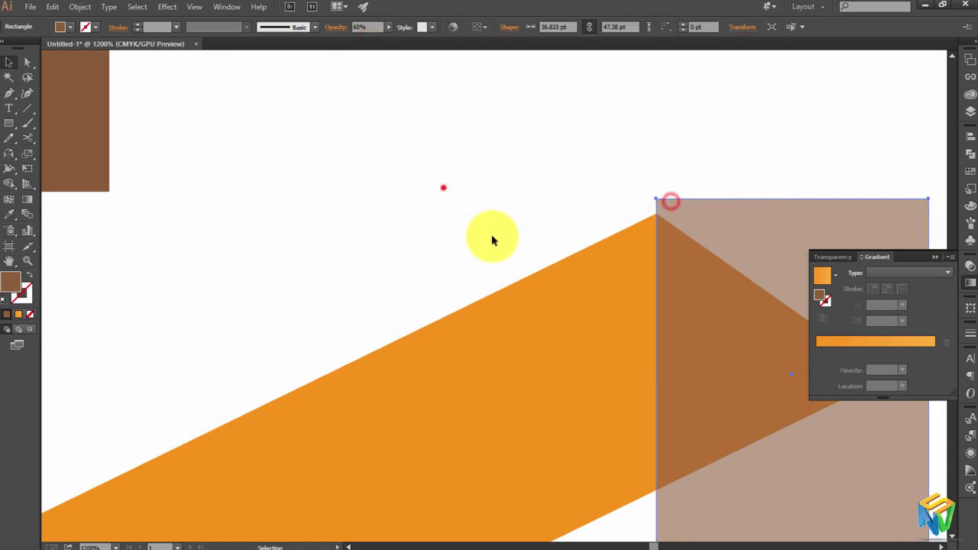
pyautogui.click(447, 197)
# Eyedrop the 60% translucent look onto the small rectangle and align it with the arm.
pyautogui.press('i')
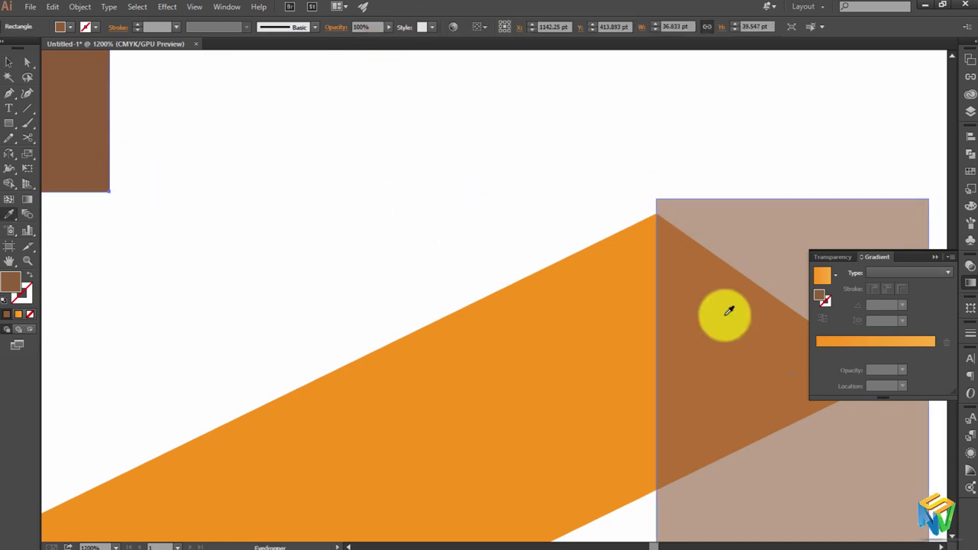
pyautogui.click(727, 315)
pyautogui.moveTo(170, 247); pyautogui.dragTo(624, 437)
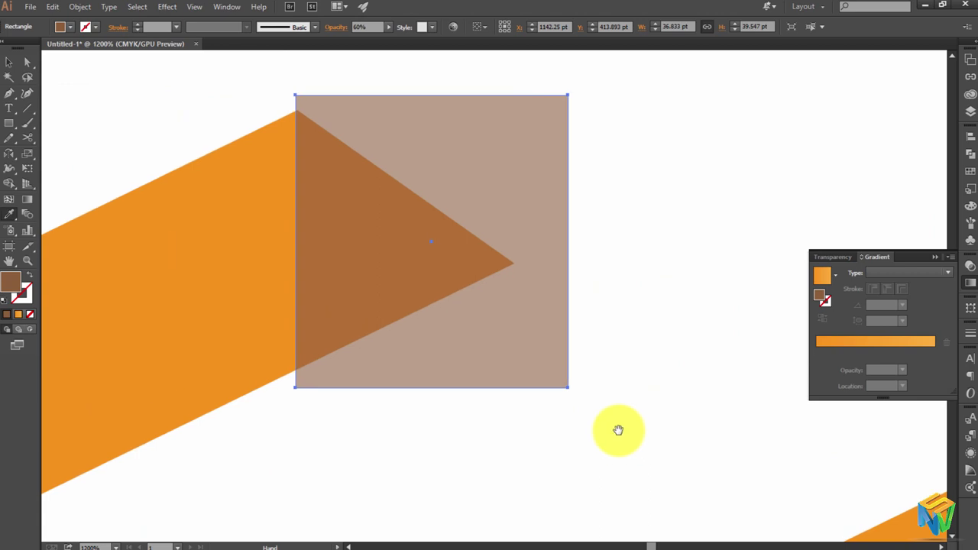
pyautogui.click(9, 61)
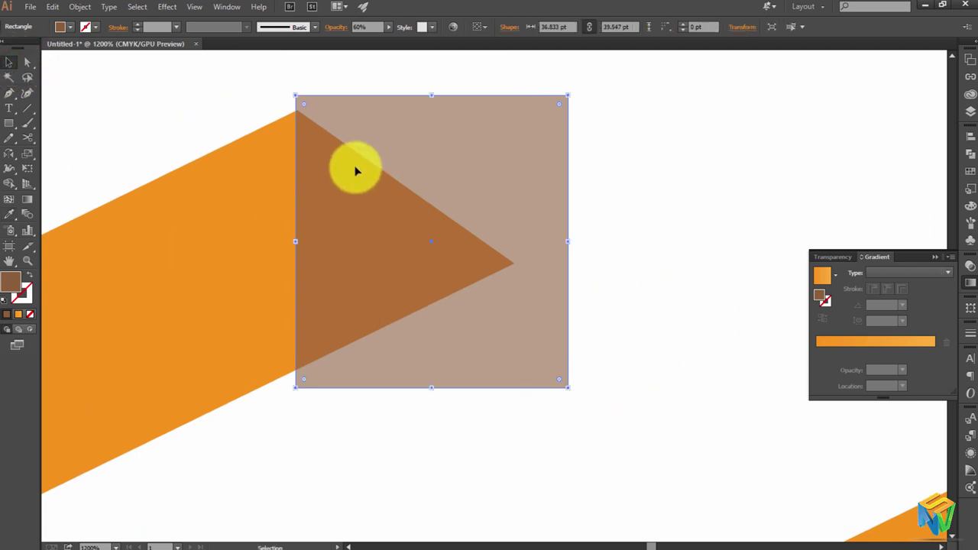
pyautogui.click(387, 239)
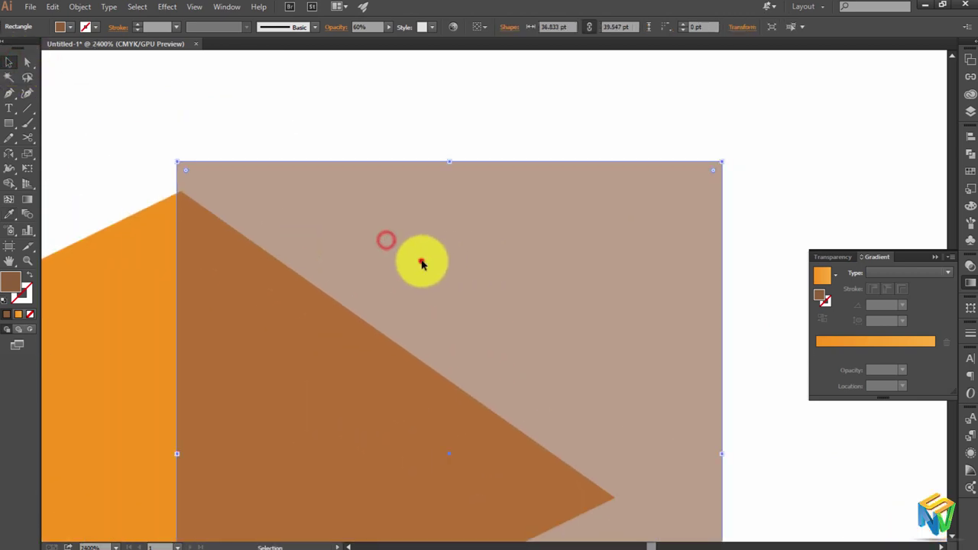
pyautogui.moveTo(426, 264); pyautogui.dragTo(422, 265)
pyautogui.click(190, 138)
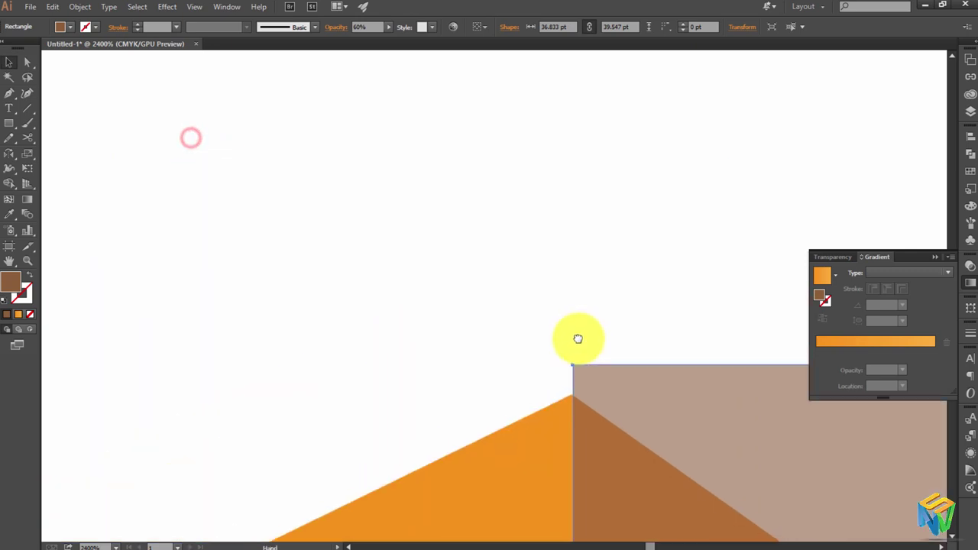
pyautogui.hotkey('ctrl', '-')
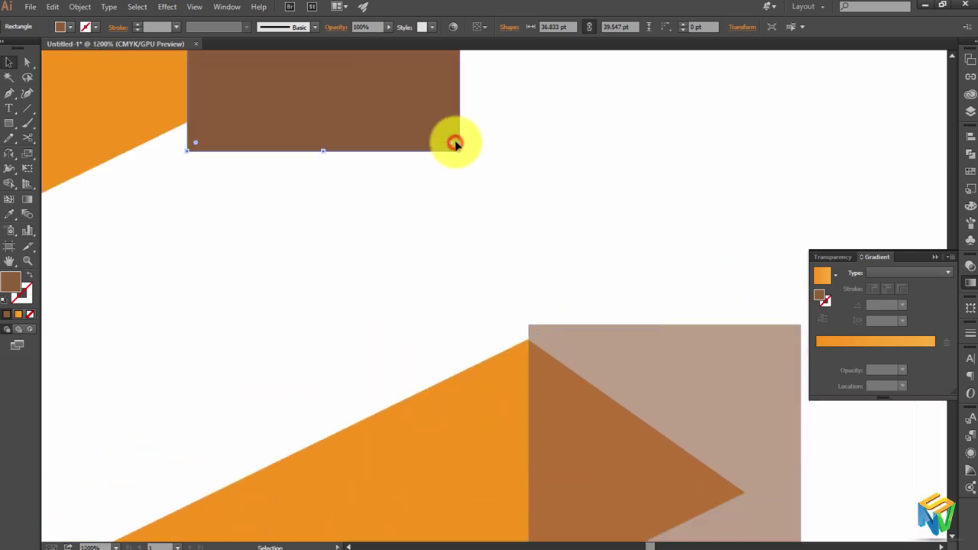
# Give the top rectangle the same translucent look and nudge it slightly upward.
pyautogui.press('i')
pyautogui.click(792, 370)
pyautogui.scroll(3, 749, 367)
pyautogui.scroll(3, 726, 352)
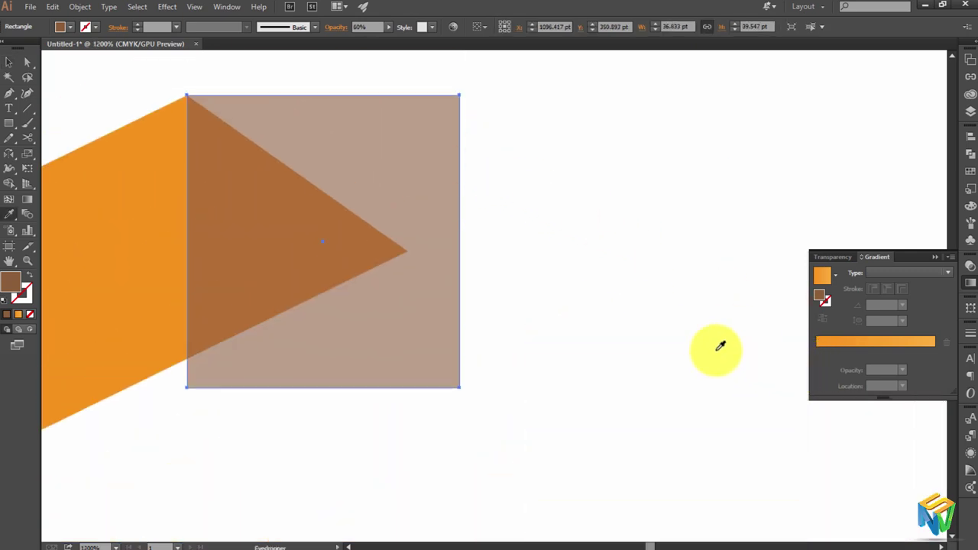
pyautogui.press('v')
pyautogui.scroll(2, 581, 291)
pyautogui.hscroll(-4, 581, 290)
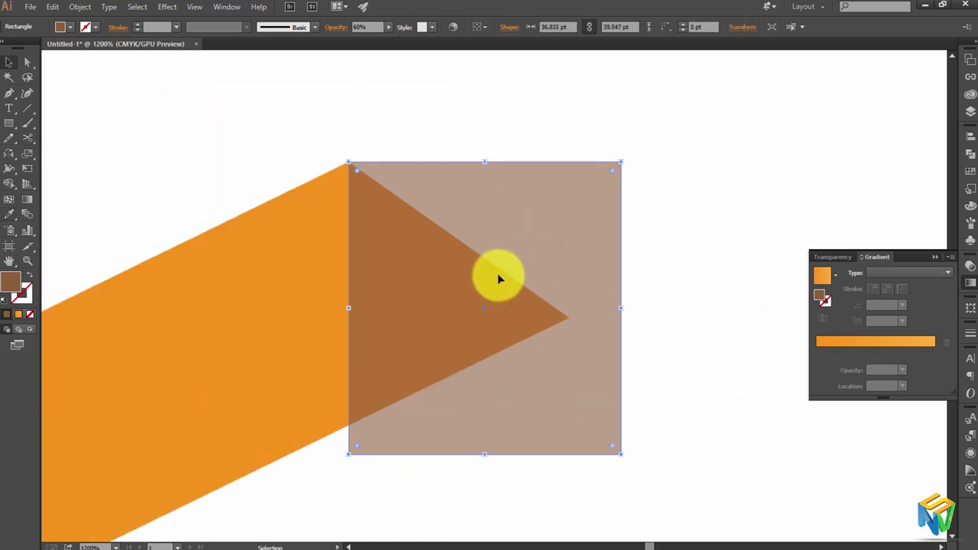
pyautogui.press('Up')
pyautogui.press('Up')
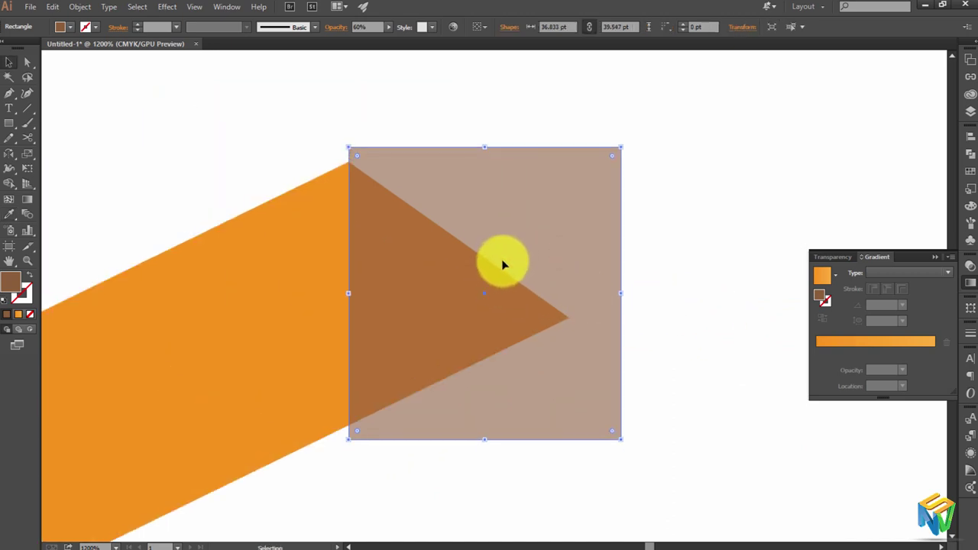
pyautogui.scroll(1, 503, 264)
pyautogui.scroll(1, 503, 263)
# Merge the arm-end squares into the letter E with Shape Builder.
pyautogui.hotkey('ctrl', '0')
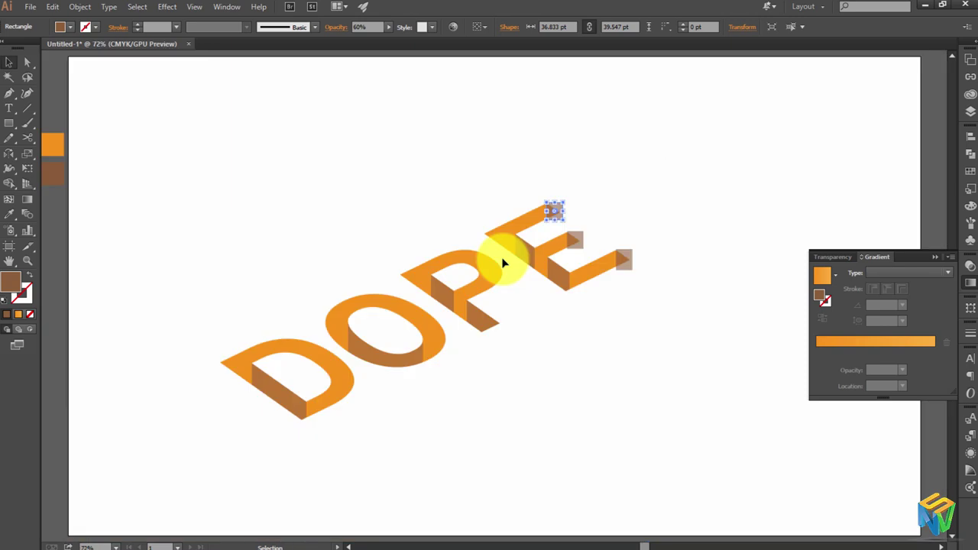
pyautogui.click(572, 297)
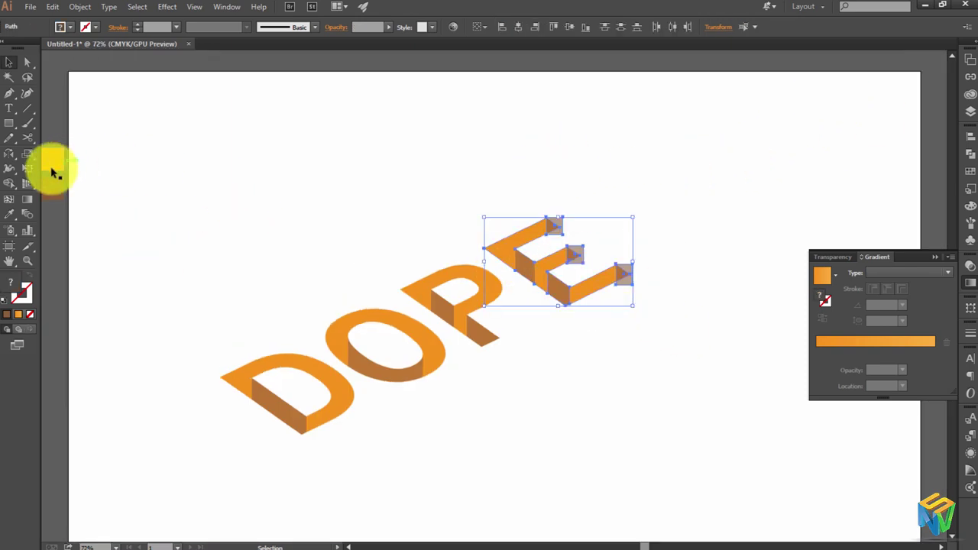
pyautogui.click(9, 188)
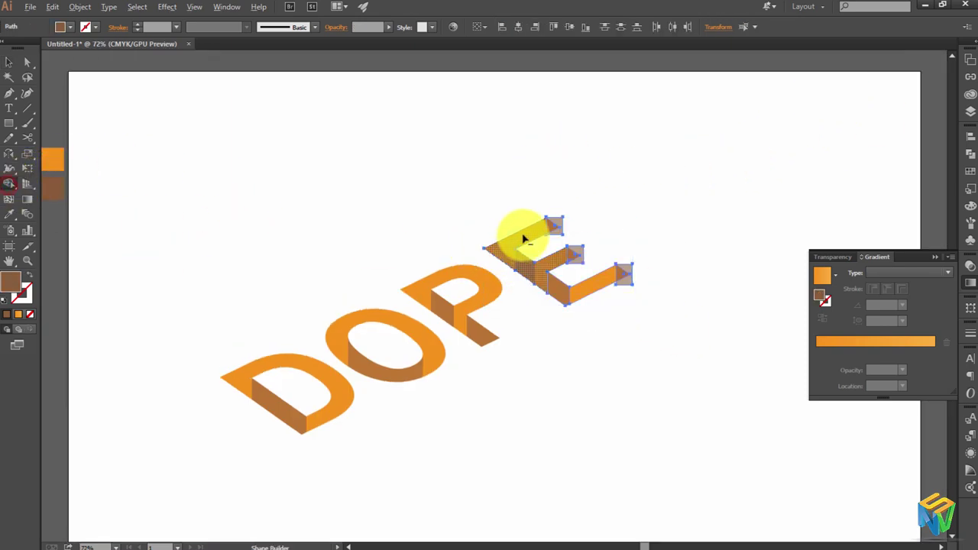
pyautogui.click(628, 271)
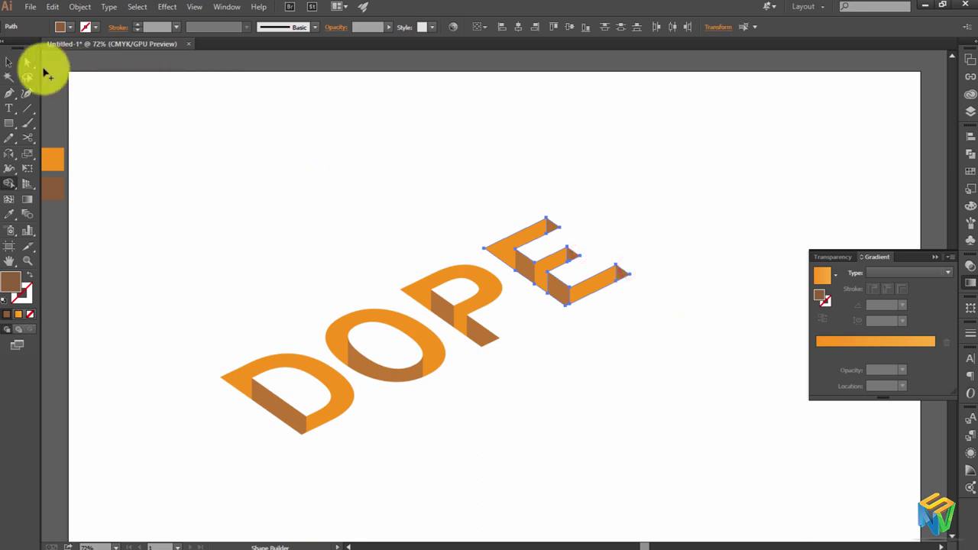
pyautogui.click(10, 63)
pyautogui.click(378, 178)
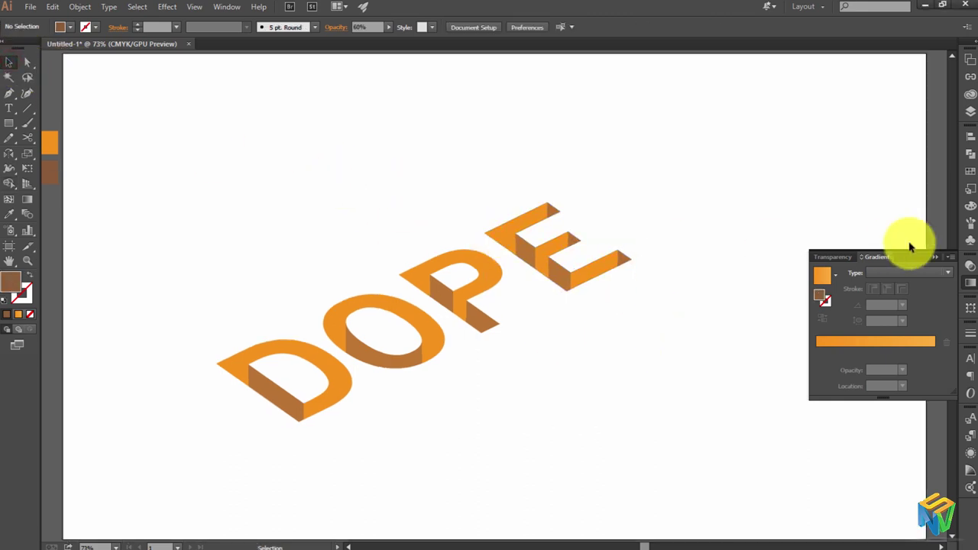
pyautogui.click(926, 258)
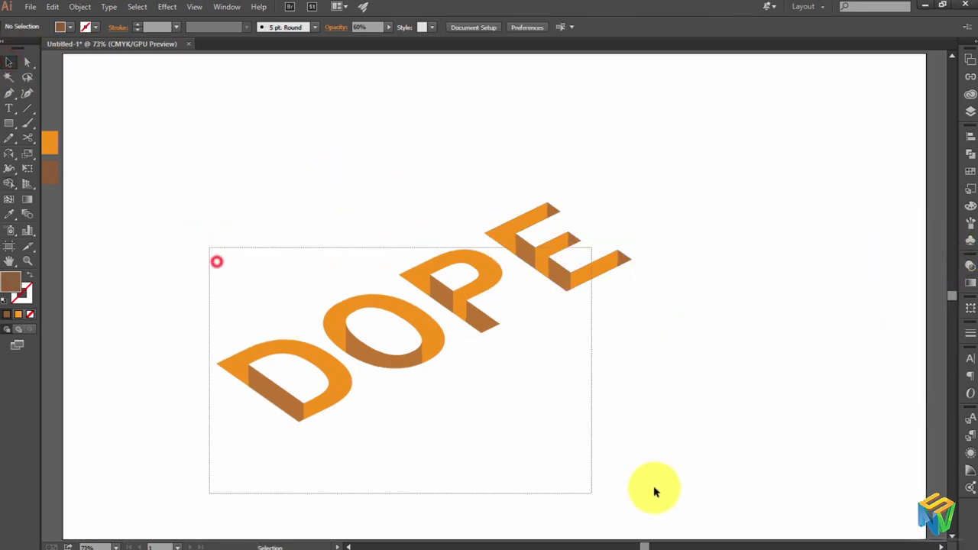
# Raise the opacity of the D, O, P and E side faces to make them solid brown.
pyautogui.moveTo(217, 262); pyautogui.dragTo(655, 492)
pyautogui.click(799, 356)
pyautogui.click(267, 393)
pyautogui.keyDown('shift'); pyautogui.click(376, 359); pyautogui.keyUp('shift')
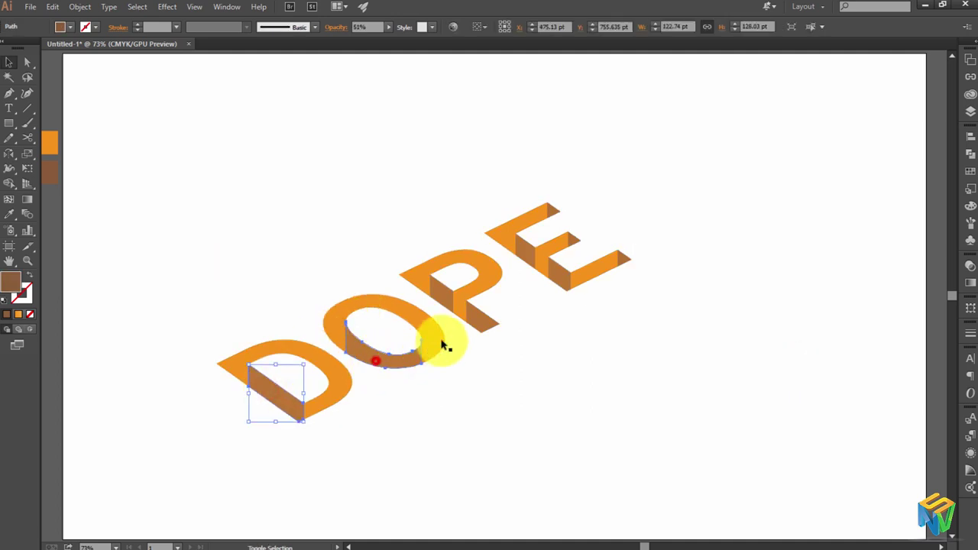
pyautogui.keyDown('shift'); pyautogui.click(478, 327); pyautogui.keyUp('shift')
pyautogui.keyDown('shift'); pyautogui.click(525, 262); pyautogui.keyUp('shift')
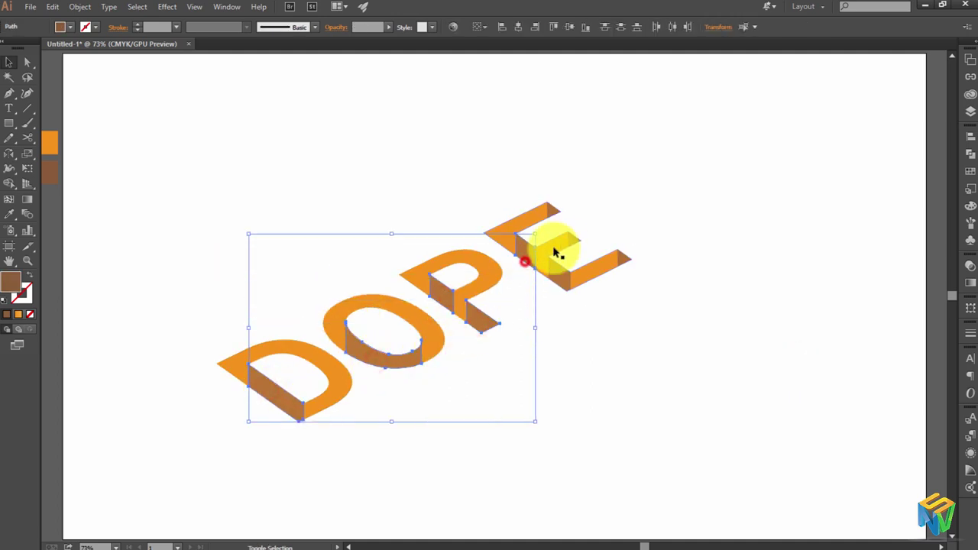
pyautogui.keyDown('shift'); pyautogui.click(574, 242); pyautogui.keyUp('shift')
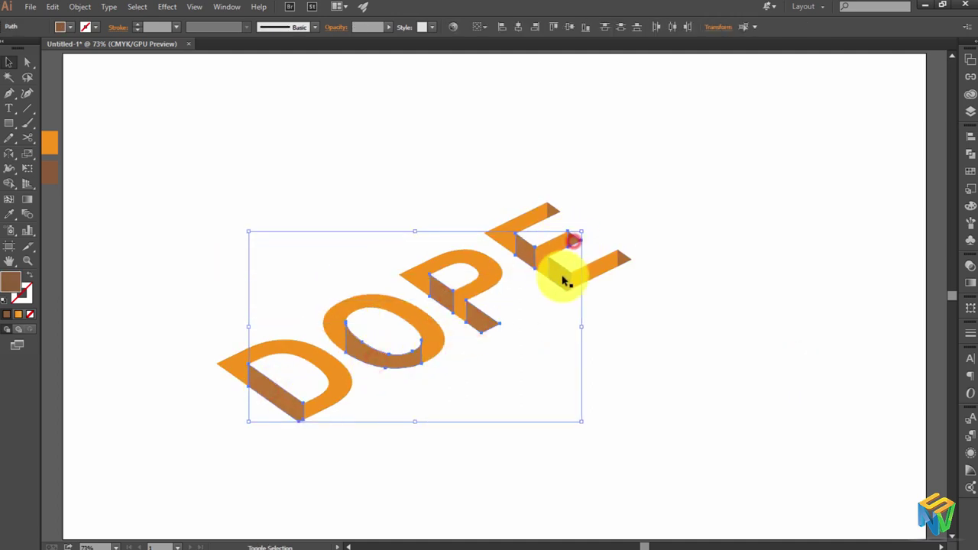
pyautogui.keyDown('shift'); pyautogui.click(619, 262); pyautogui.keyUp('shift')
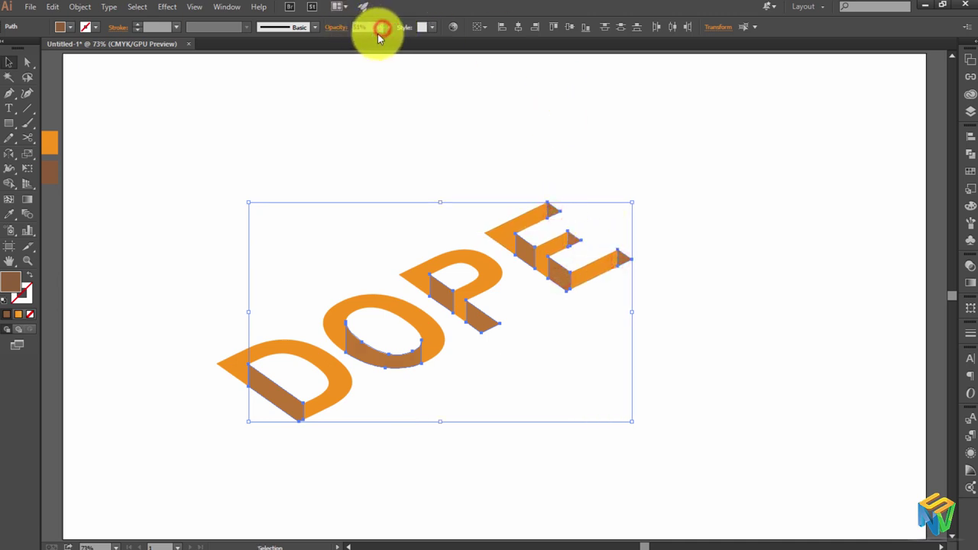
pyautogui.moveTo(392, 26); pyautogui.dragTo(382, 39)
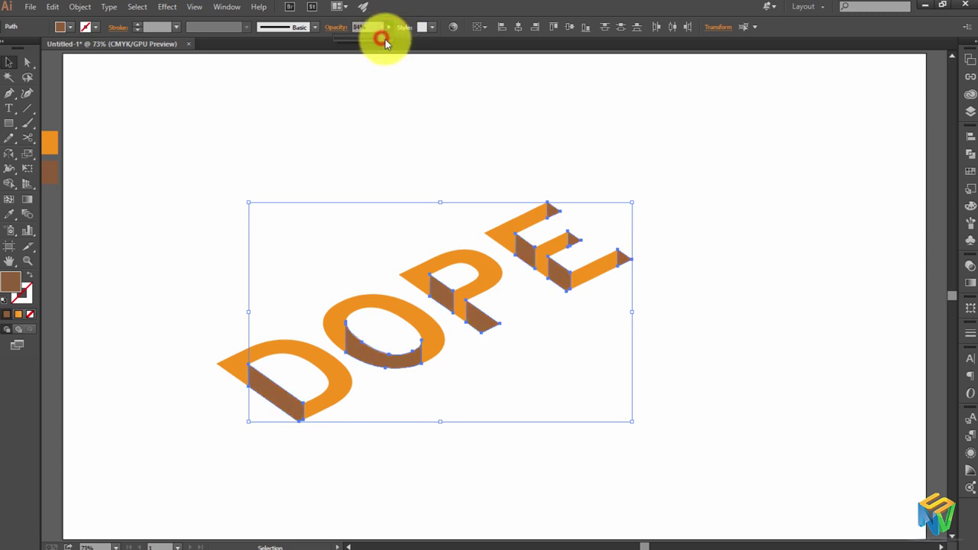
pyautogui.click(359, 136)
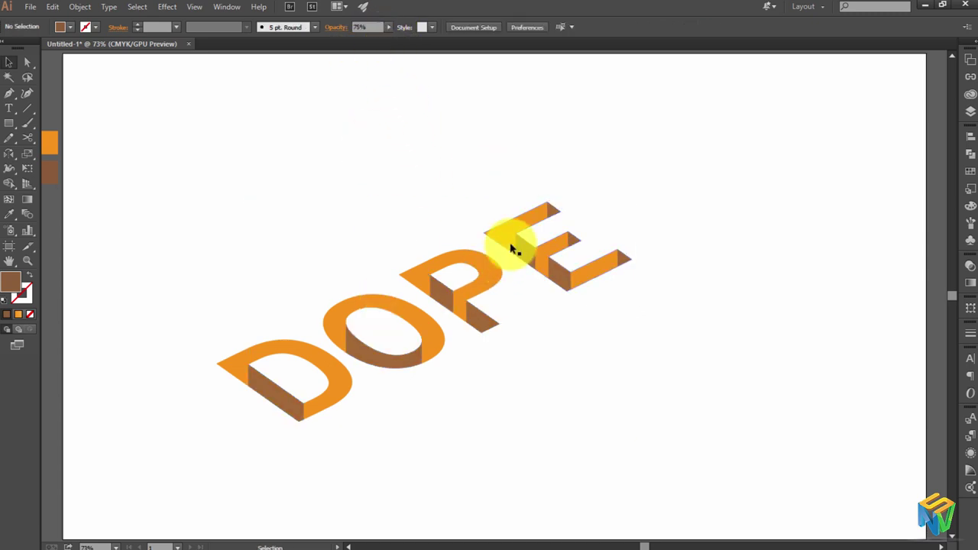
pyautogui.moveTo(139, 273); pyautogui.dragTo(658, 413)
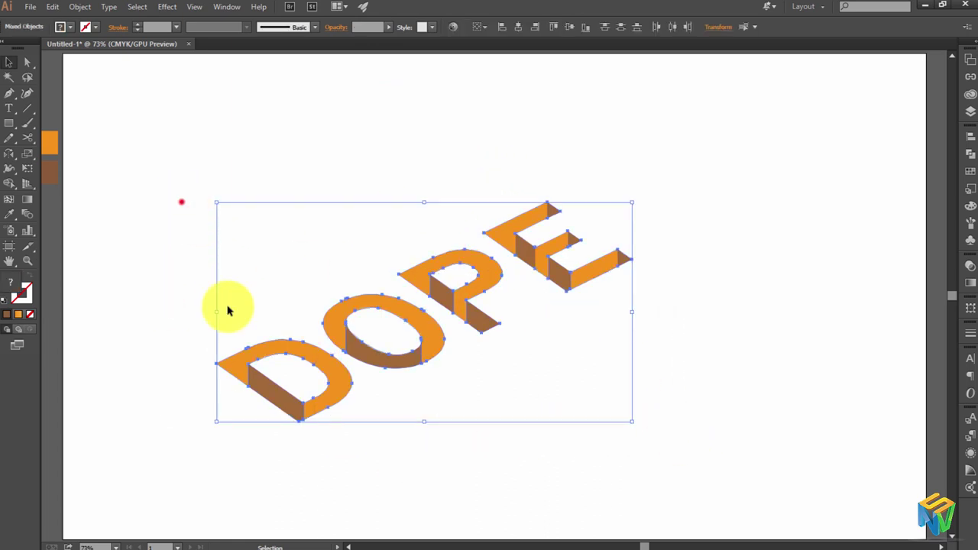
# Group all the DOPE letters together via the right-click menu.
pyautogui.rightClick(463, 311)
pyautogui.click(527, 366)
pyautogui.click(672, 265)
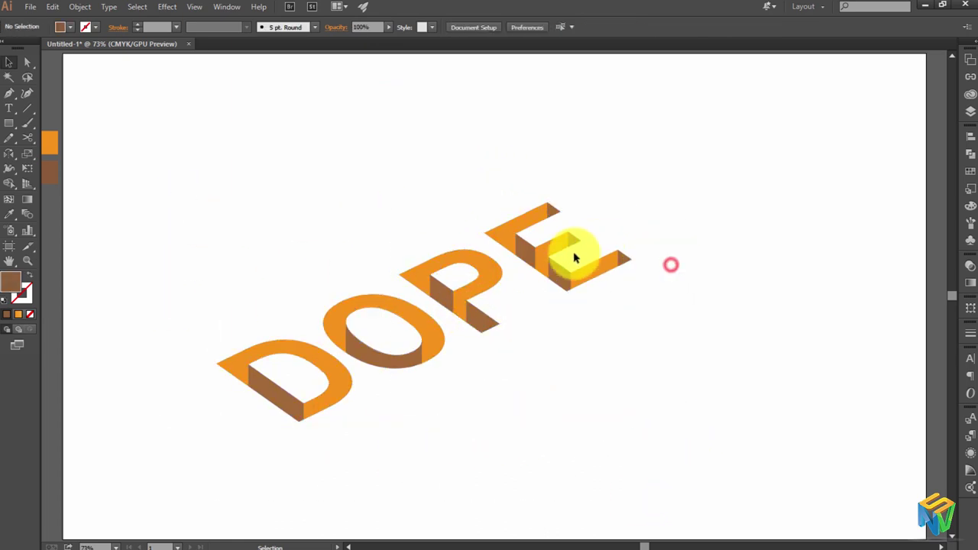
pyautogui.click(572, 246)
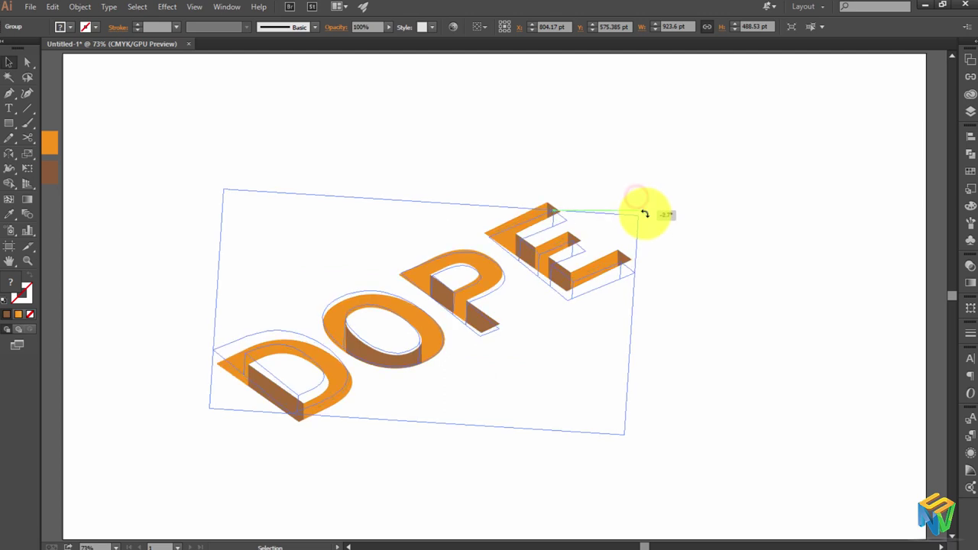
# Move the DOPE group up and right and enlarge it across the artboard.
pyautogui.moveTo(637, 199); pyautogui.dragTo(645, 219)
pyautogui.hotkey('ctrl', 'z')
pyautogui.moveTo(445, 307); pyautogui.dragTo(518, 272)
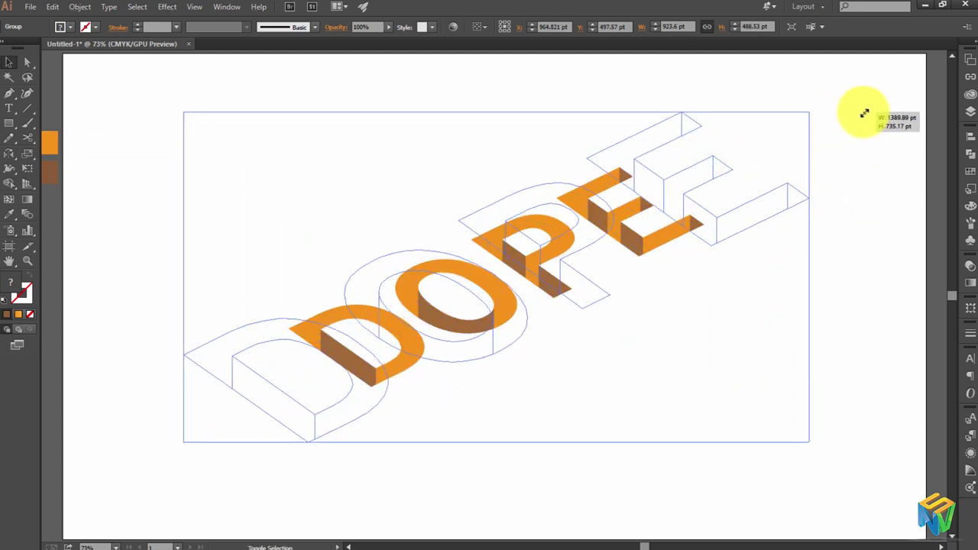
pyautogui.moveTo(704, 167); pyautogui.dragTo(865, 109)
pyautogui.click(721, 324)
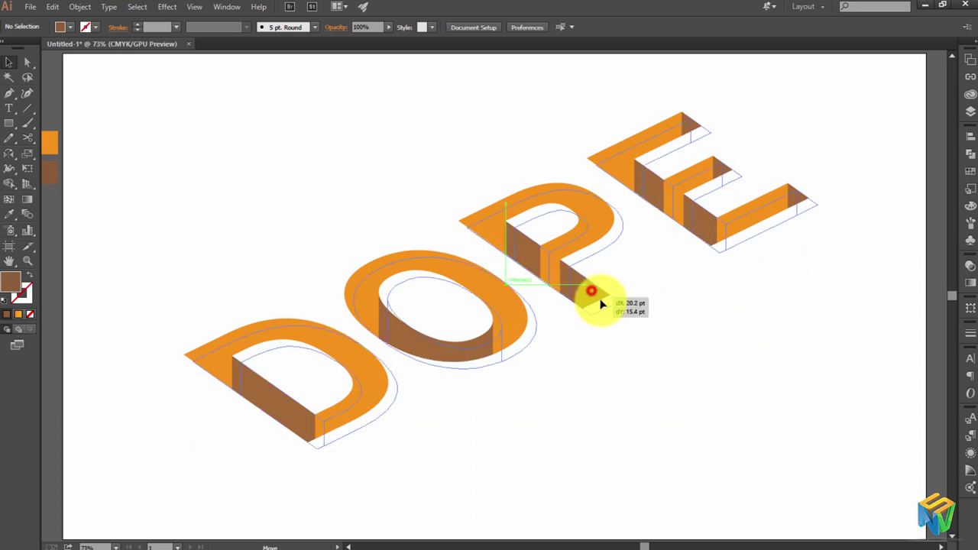
pyautogui.moveTo(601, 287); pyautogui.dragTo(610, 299)
pyautogui.click(633, 329)
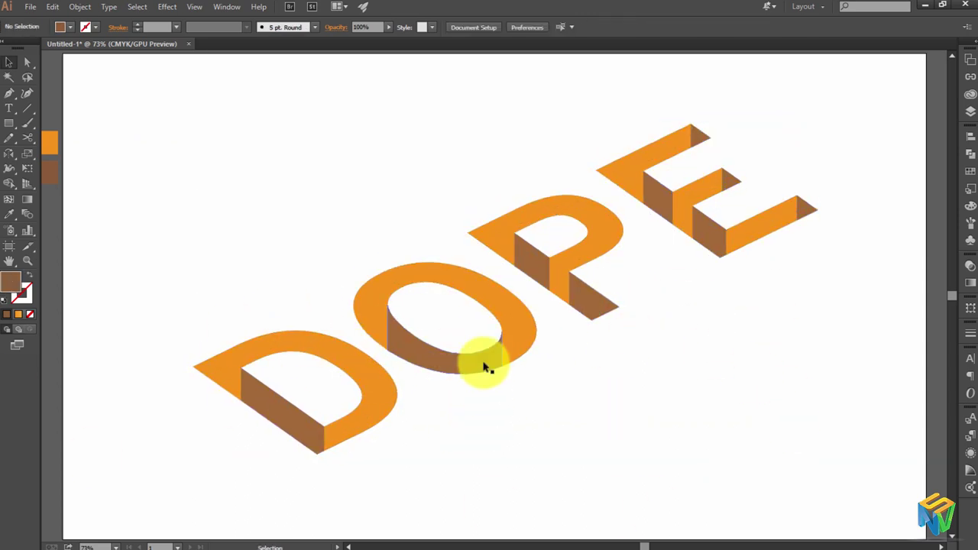